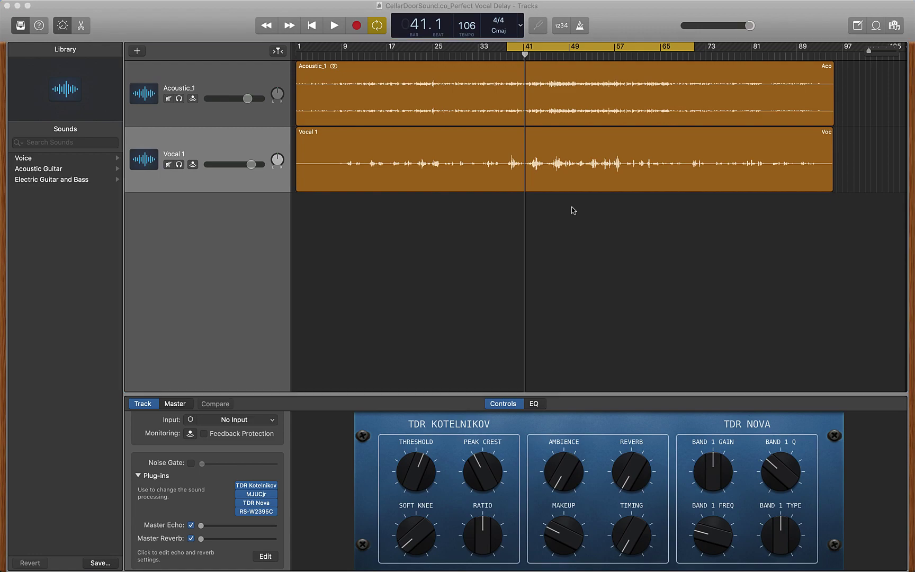
- Open the vocal presets download page in the browser
key(super+Tab)
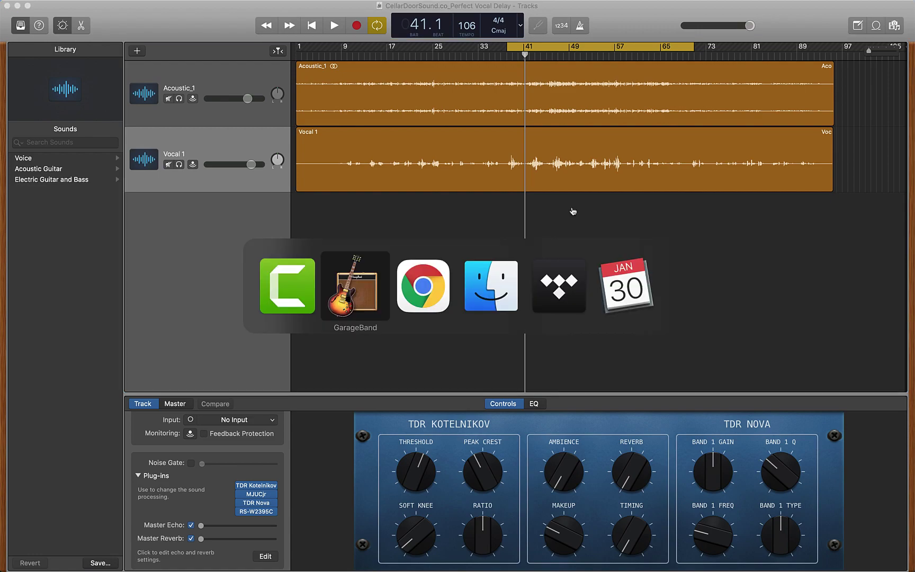
key(super+Tab)
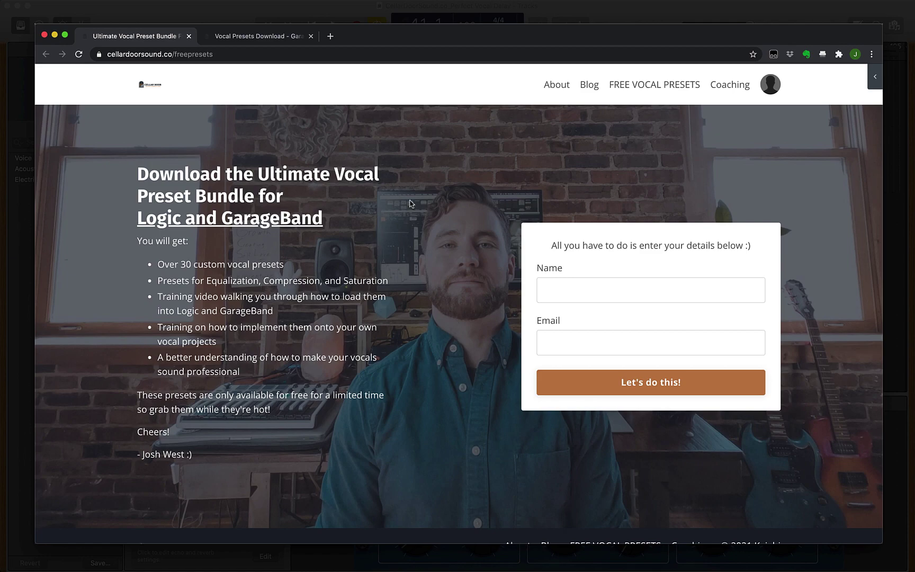
click(274, 35)
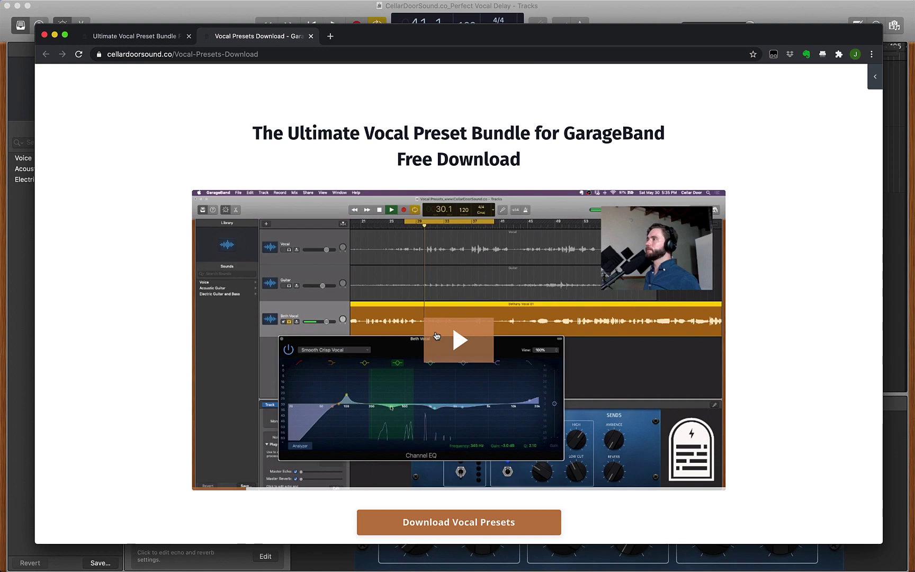
- Back in GarageBand, play the song through the cycle region and stop around bar 44
key(super+Tab)
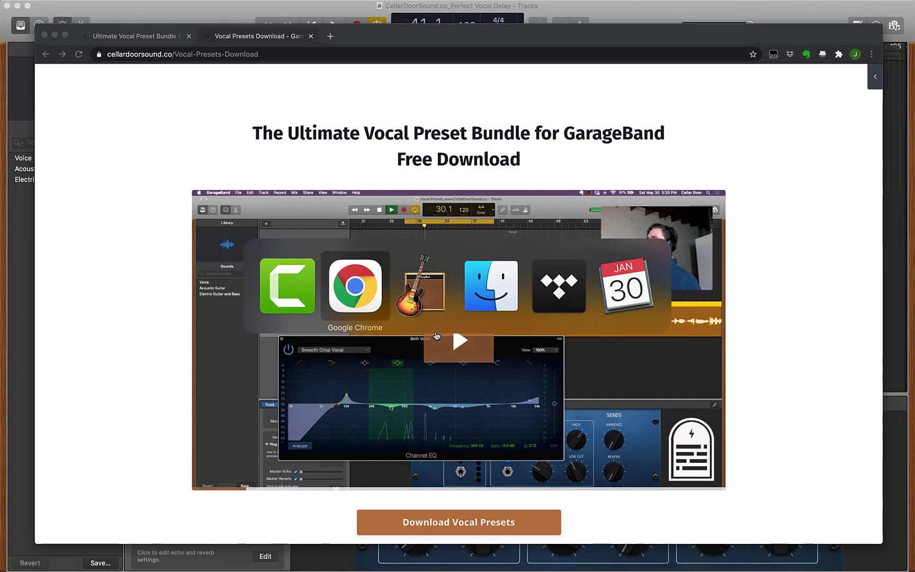
key(super+Tab)
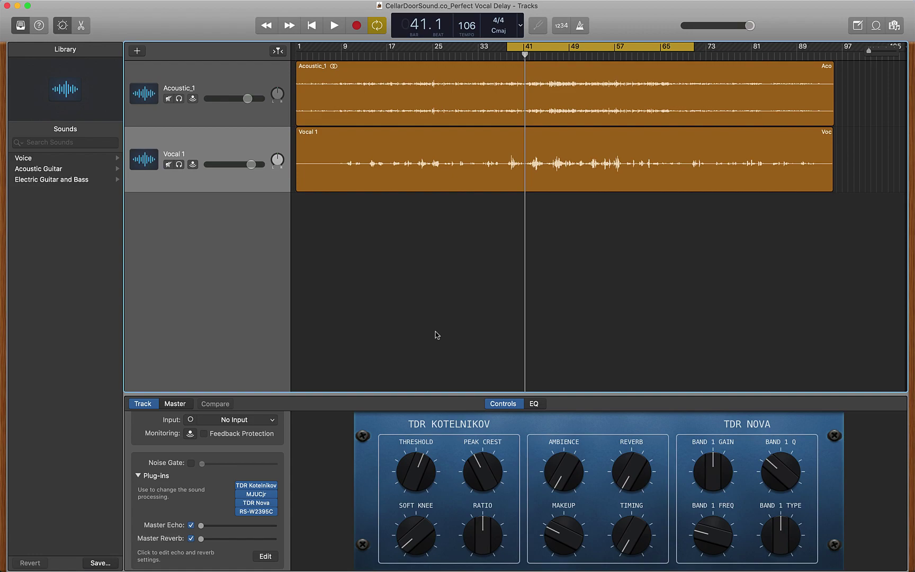
key(space)
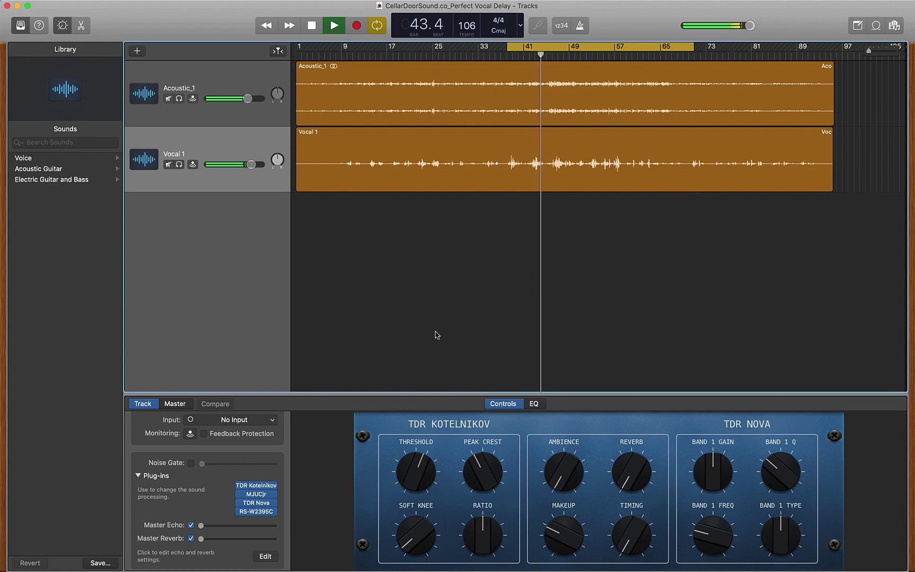
key(space)
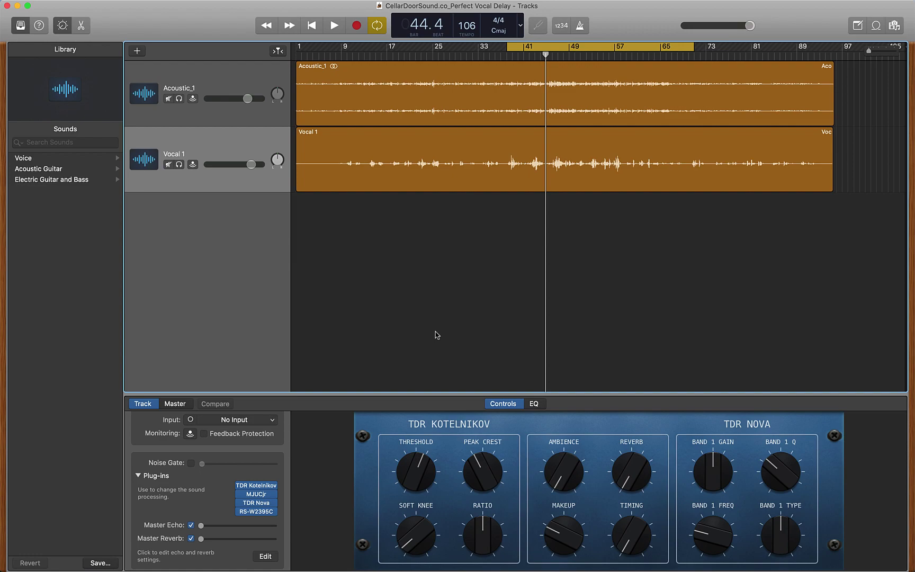
click(256, 486)
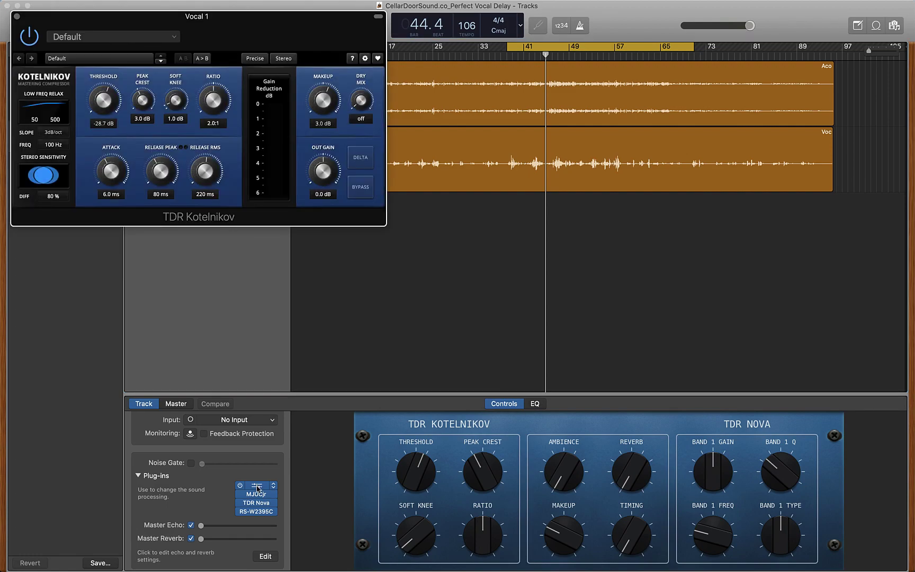
mouse_move(259, 495)
click(258, 495)
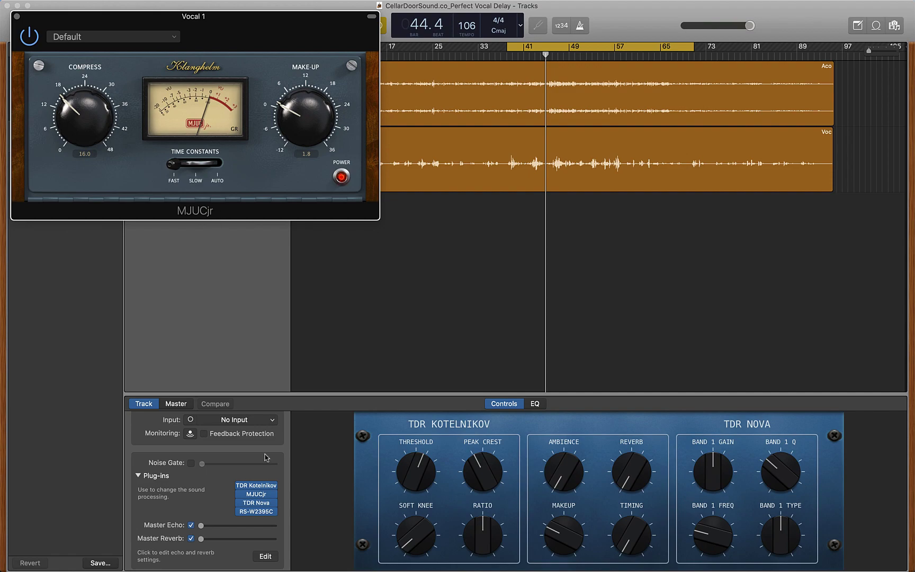
click(259, 505)
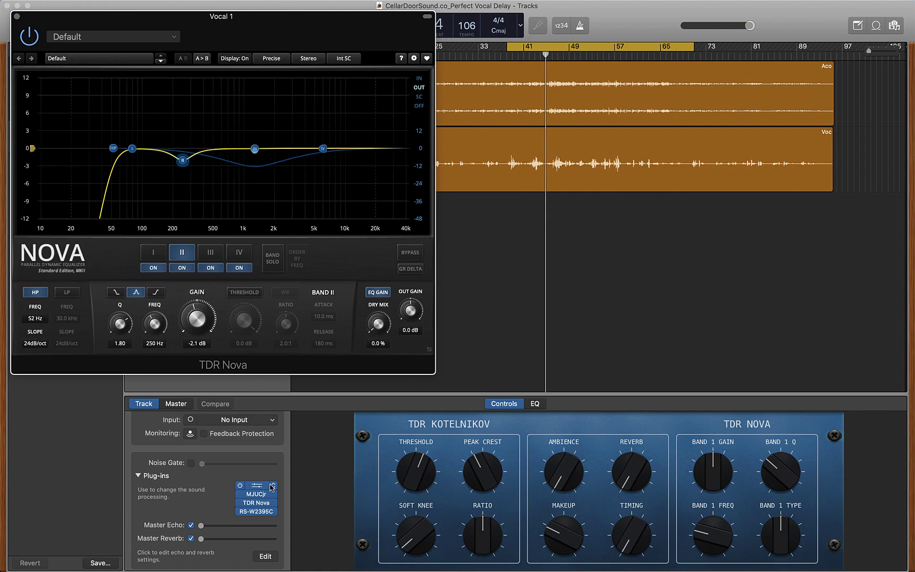
click(258, 512)
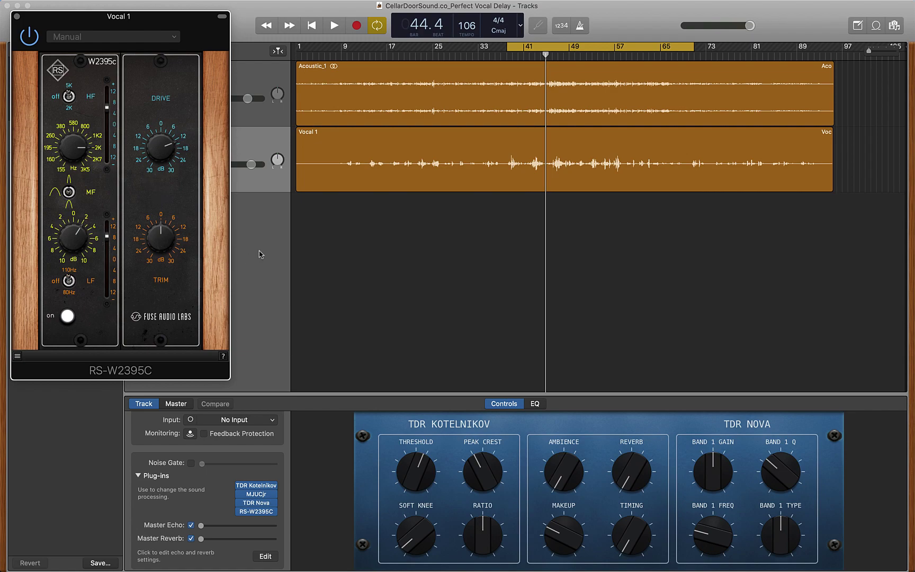
click(17, 16)
click(223, 143)
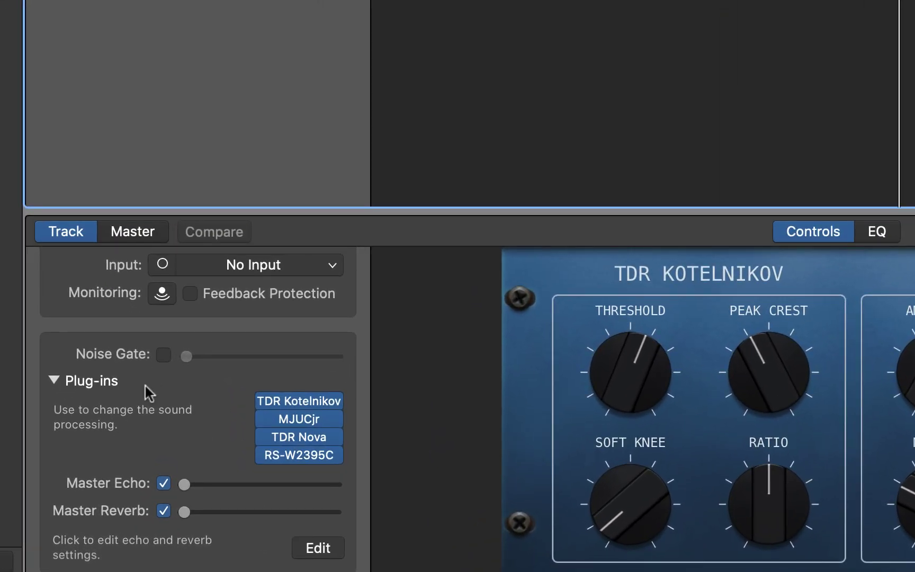
scroll(181, 471, down, 1)
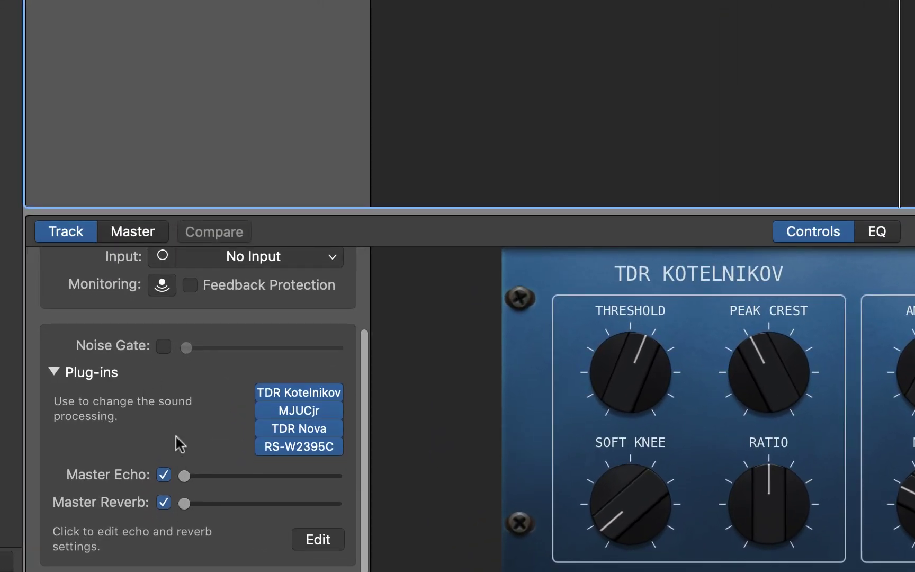
click(140, 234)
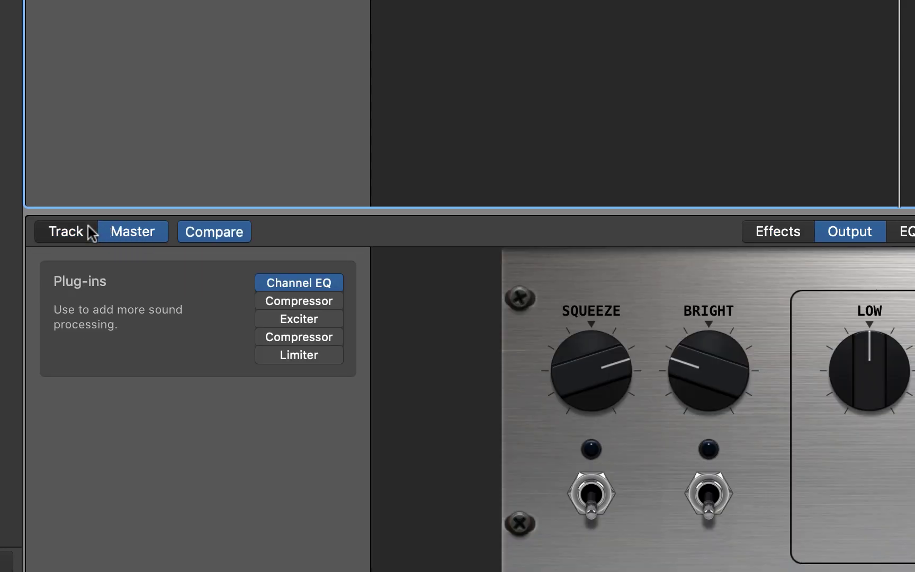
click(90, 233)
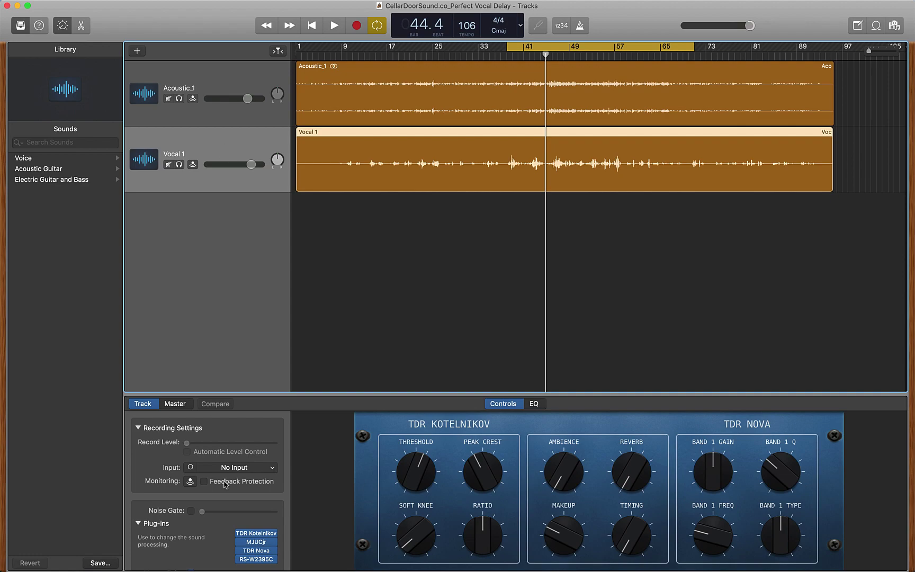
- Load ValhallaFreqEcho from Audio Units > Valhalla DSP, LLC onto Vocal 1 and centre its window
click(266, 565)
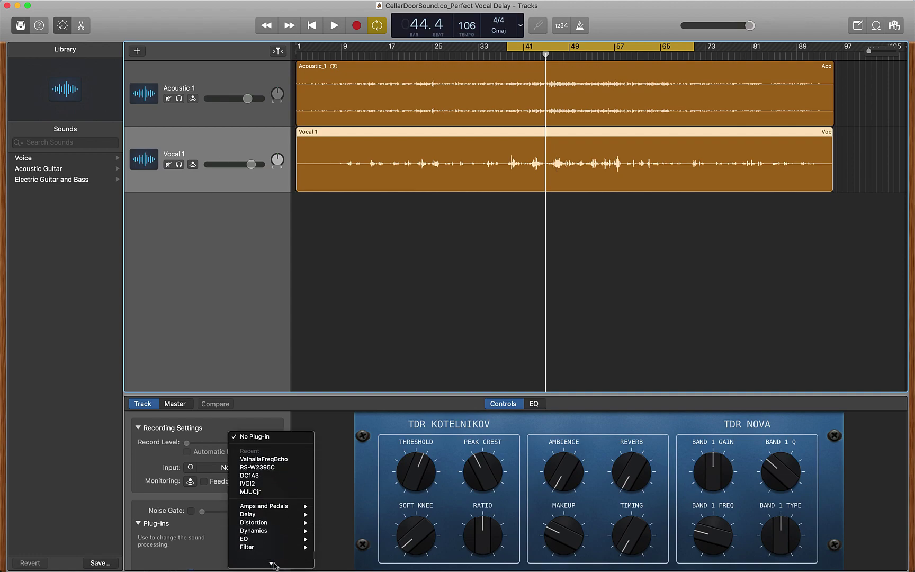
mouse_move(275, 565)
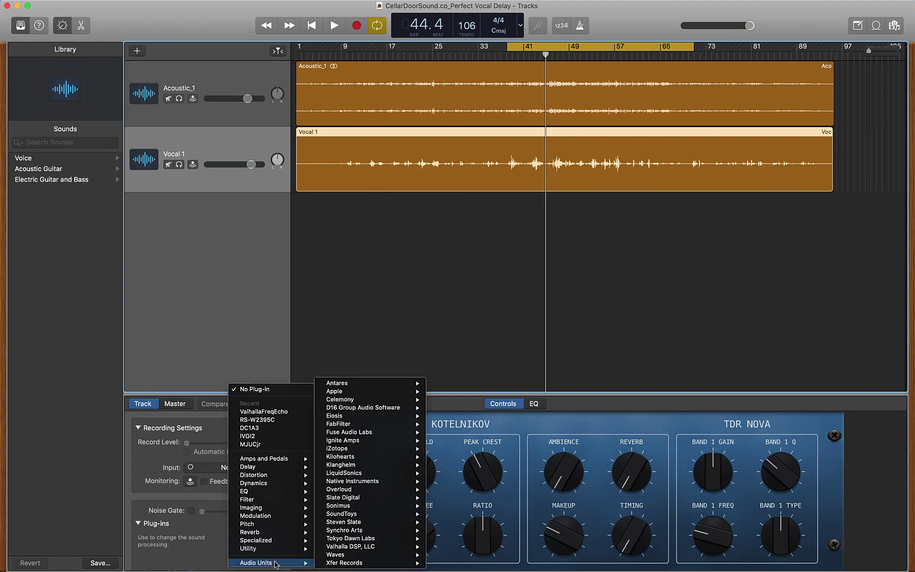
mouse_move(356, 549)
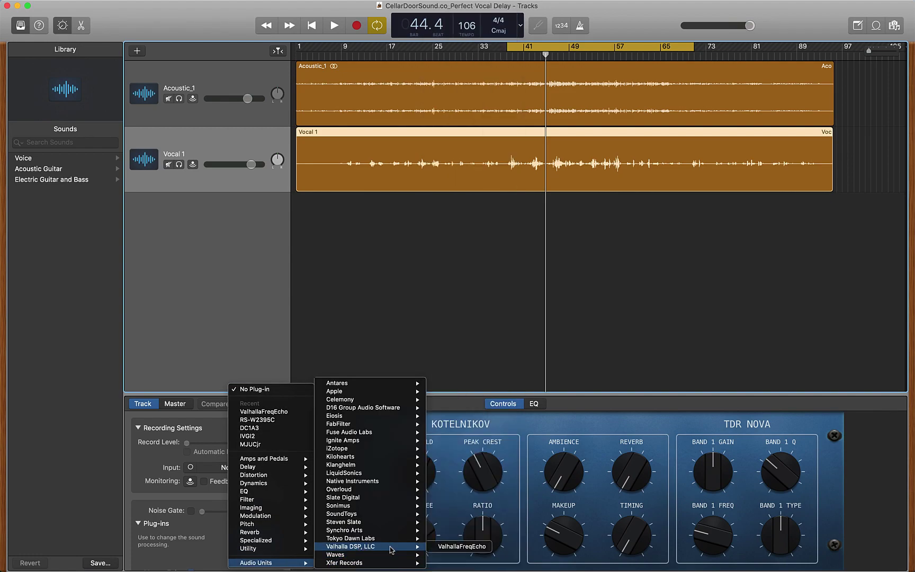
click(448, 547)
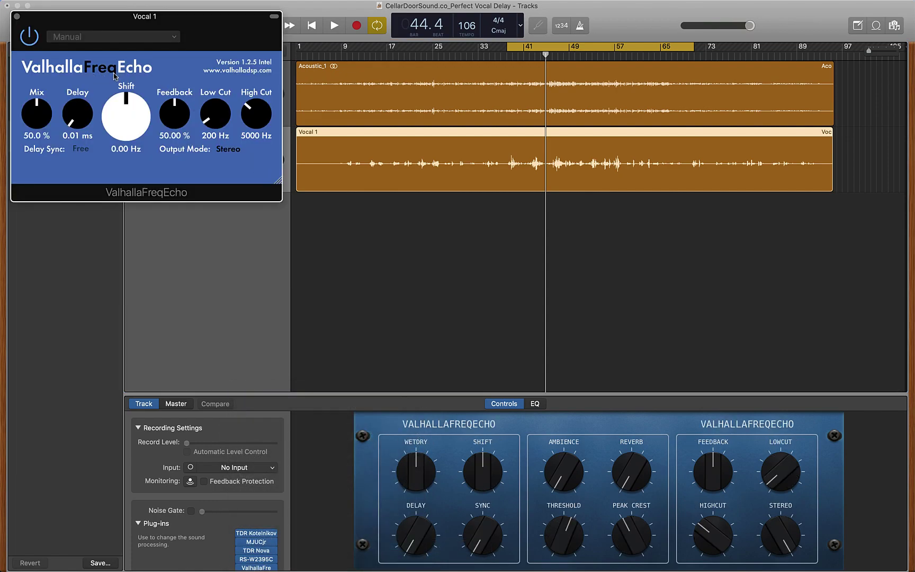
drag(174, 19, 448, 201)
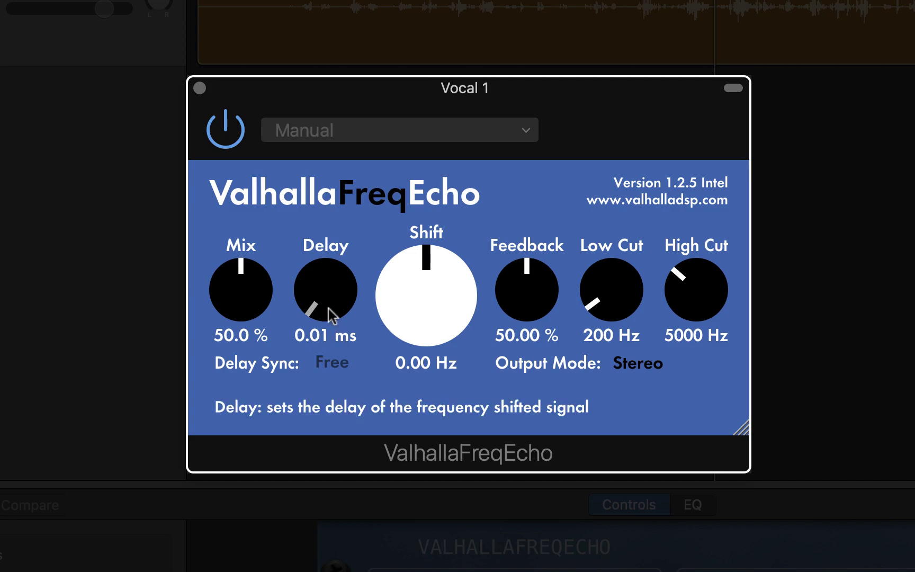
double_click(328, 335)
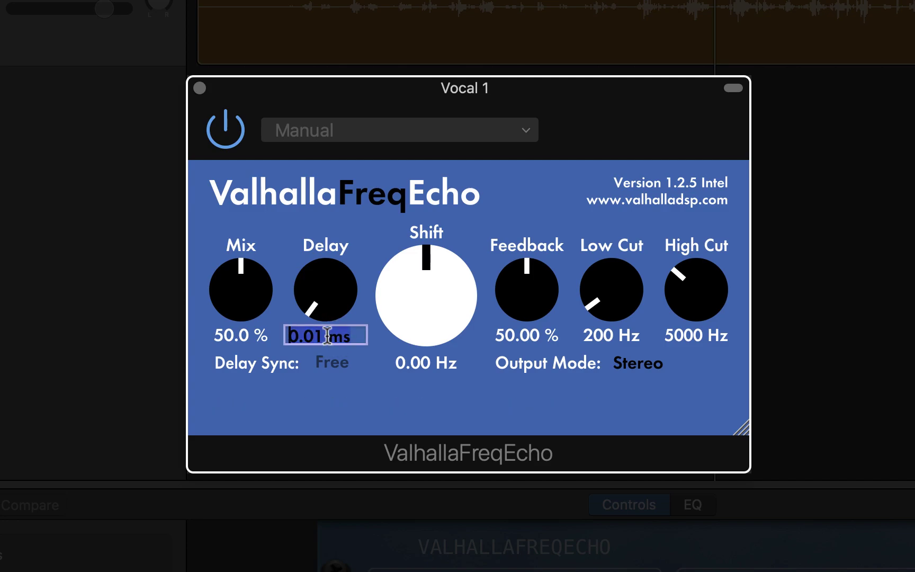
text(133)
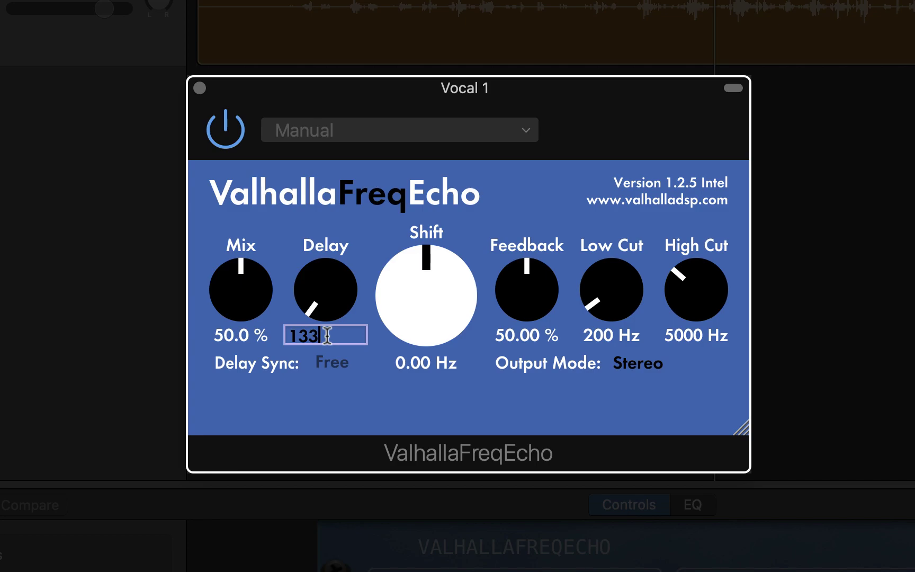
key(Return)
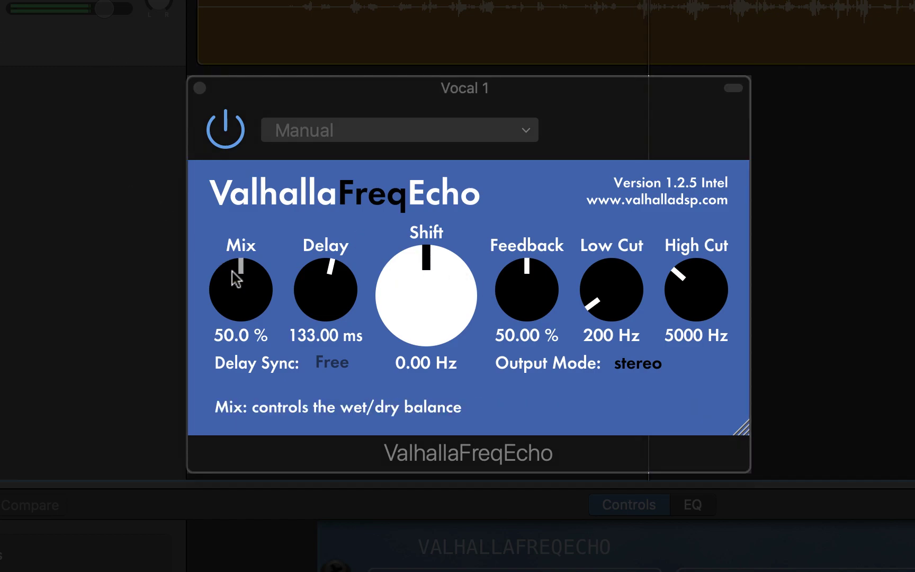
drag(243, 286, 236, 391)
drag(513, 277, 522, 389)
drag(253, 294, 239, 259)
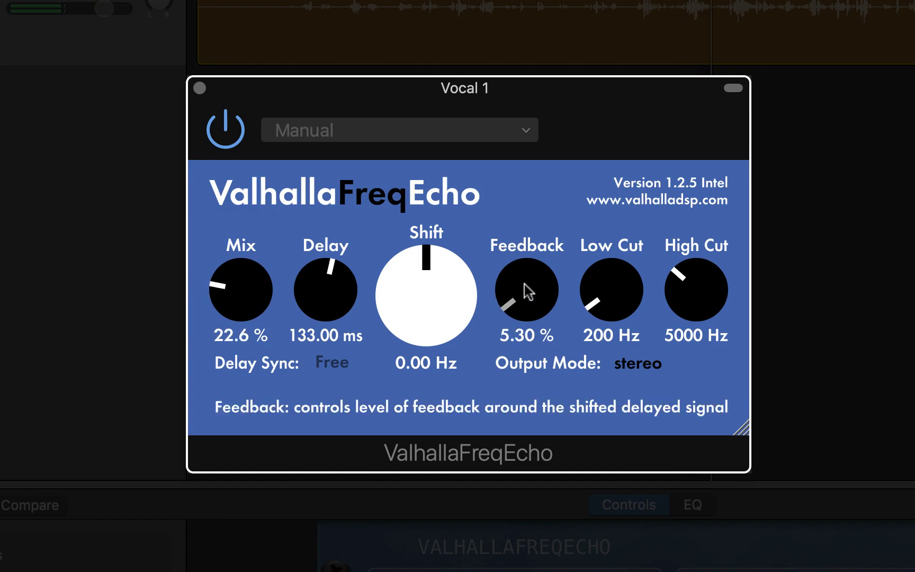
scroll(525, 291, down, 3)
scroll(525, 290, up, 1)
scroll(525, 291, down, 4)
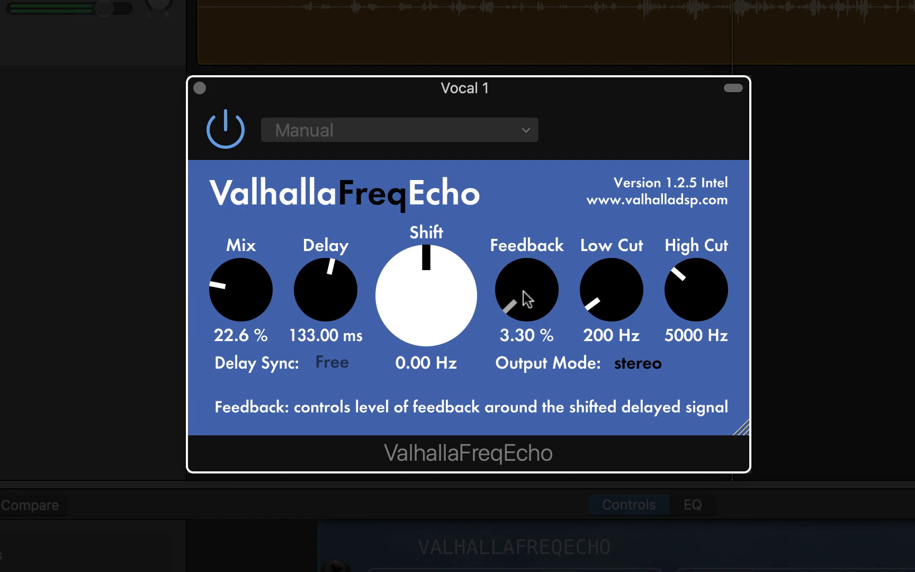
scroll(528, 299, up, 3)
scroll(527, 299, down, 3)
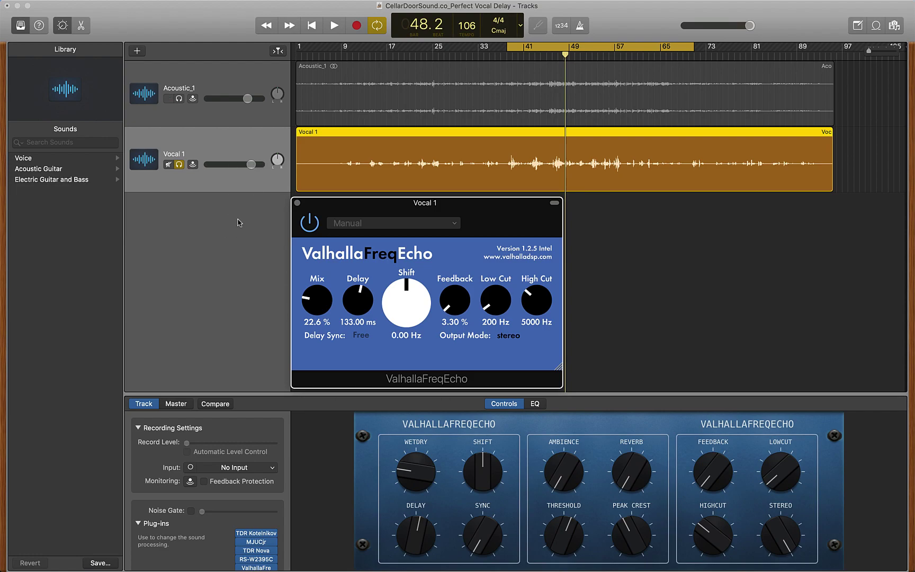
- Close the Vocal 1 ValhallaFreqEcho plugin window
click(297, 203)
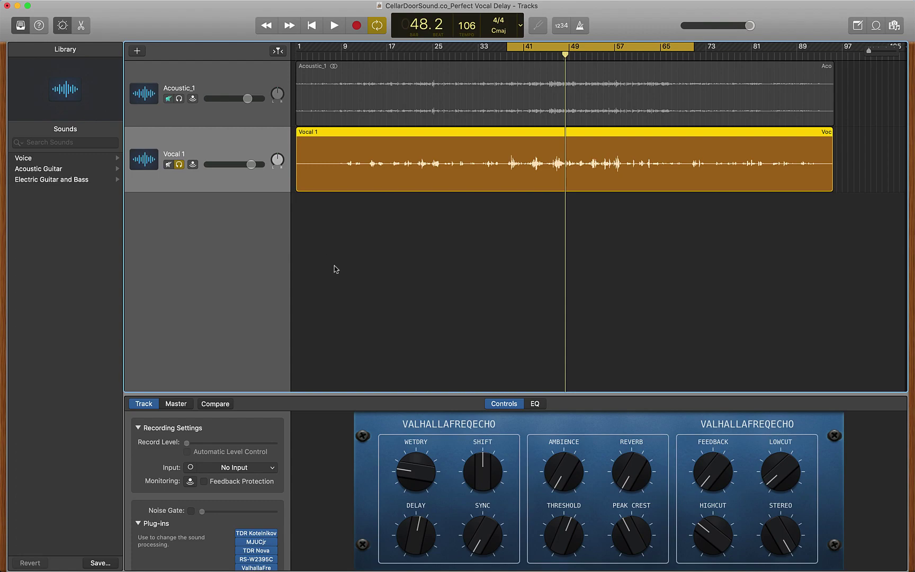
click(256, 560)
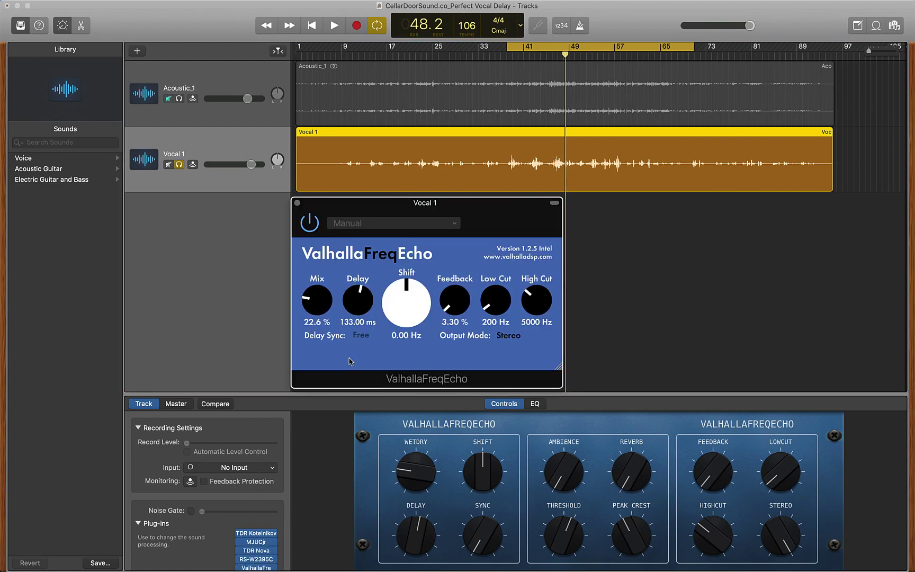
click(298, 203)
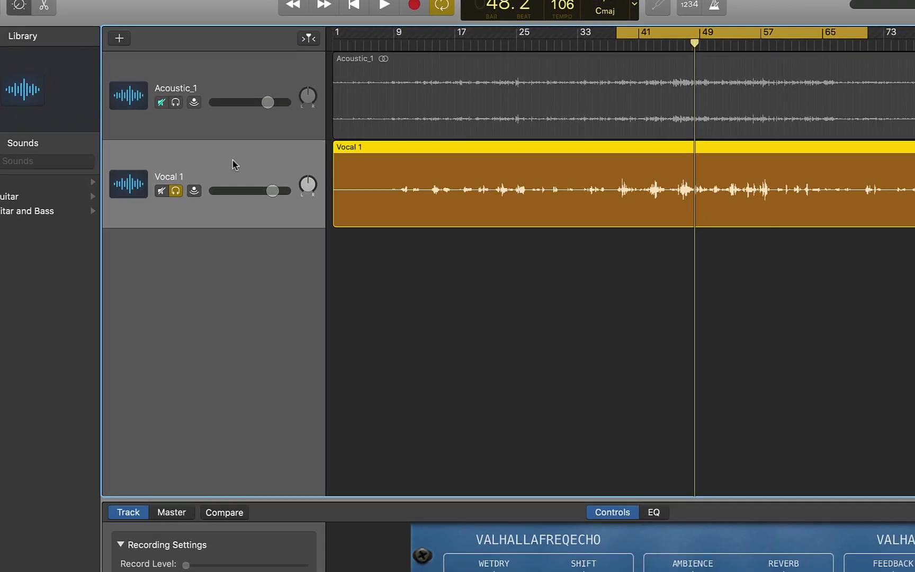
- Add a new track with Vocal 1's duplicate settings and begin renaming Audio 1
right_click(234, 161)
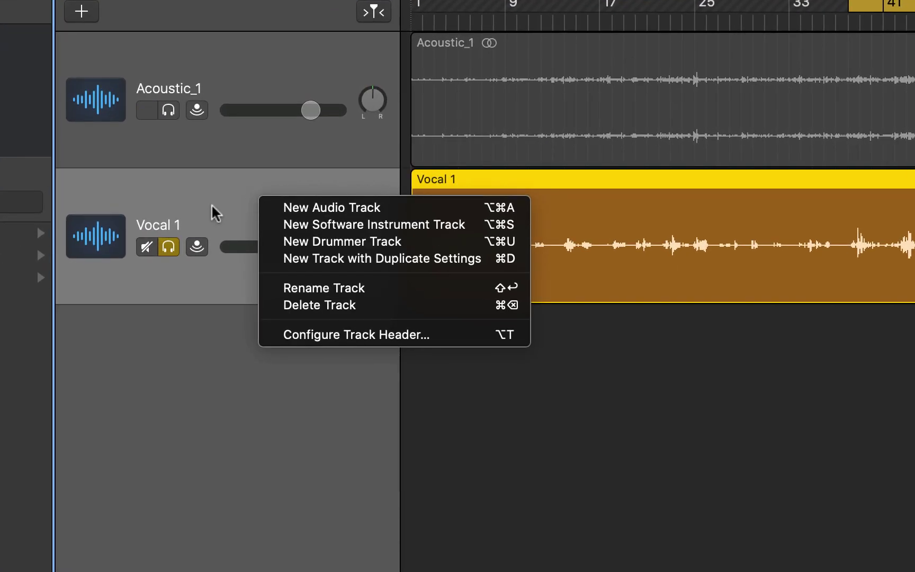
click(375, 260)
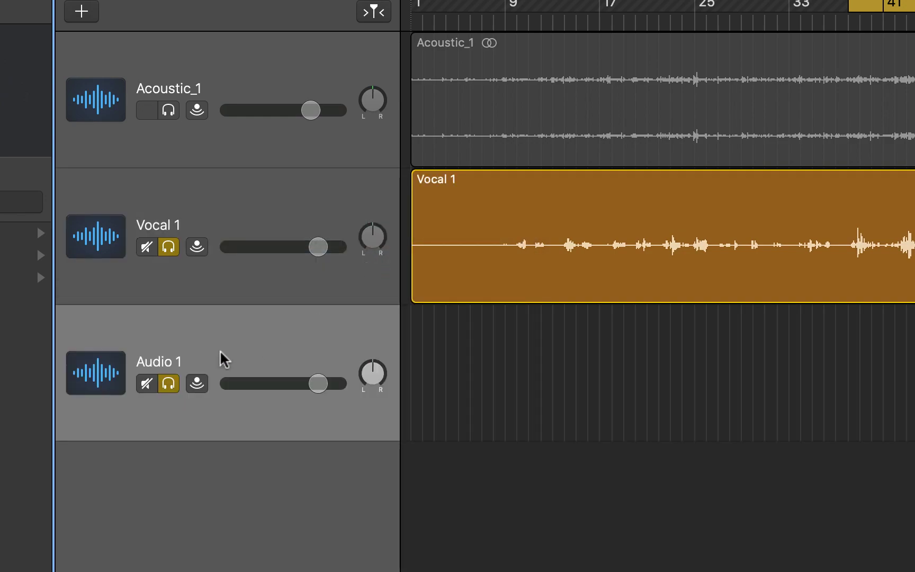
double_click(177, 361)
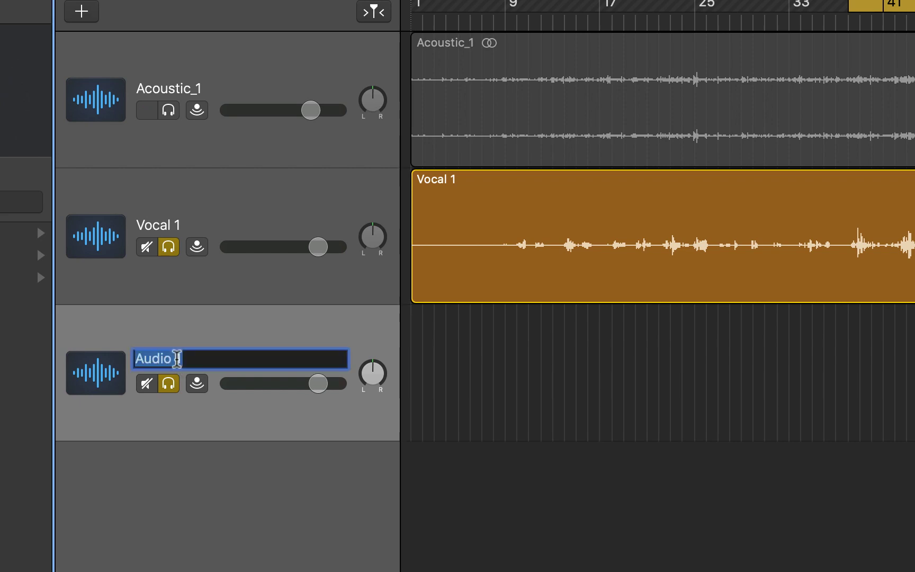
text(Vo)
key(BackSpace)
key(BackSpace)
- Name the new track 'Slap Del' and Option-drag a copy of the Vocal 1 region onto it
text(Slap Del)
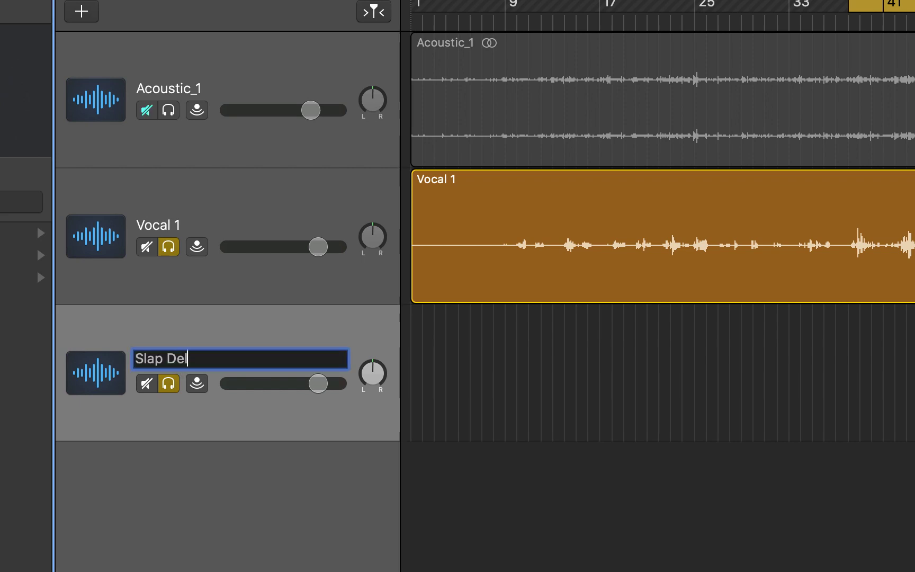
key(Return)
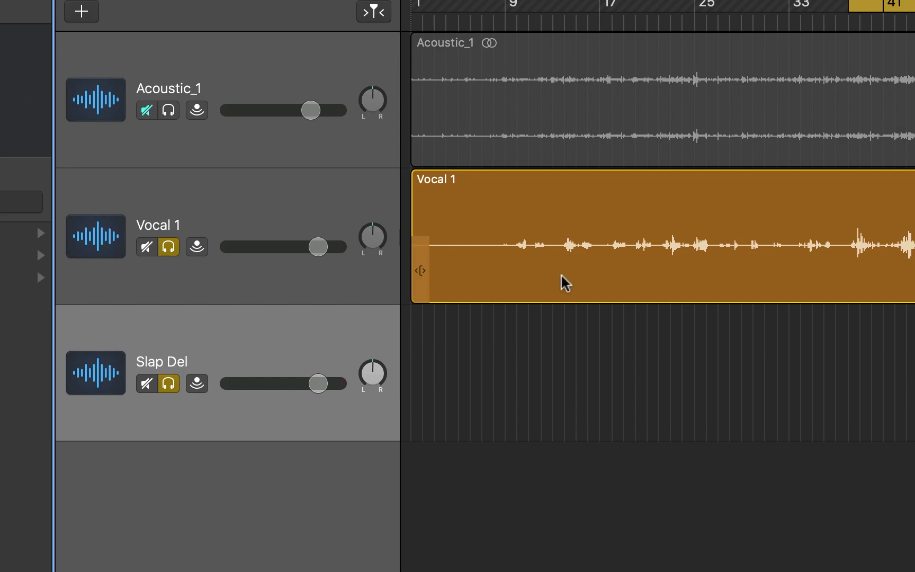
click(602, 283)
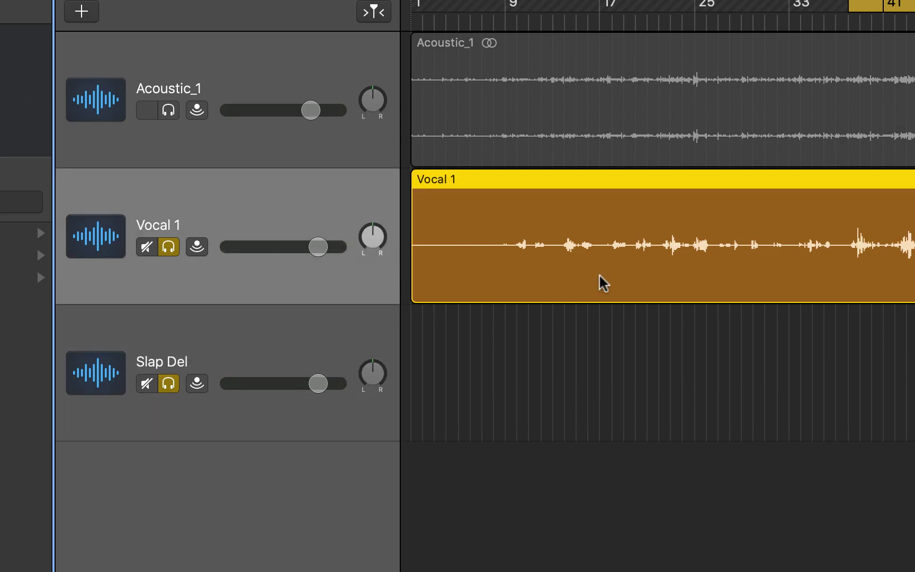
drag(602, 283, 599, 322)
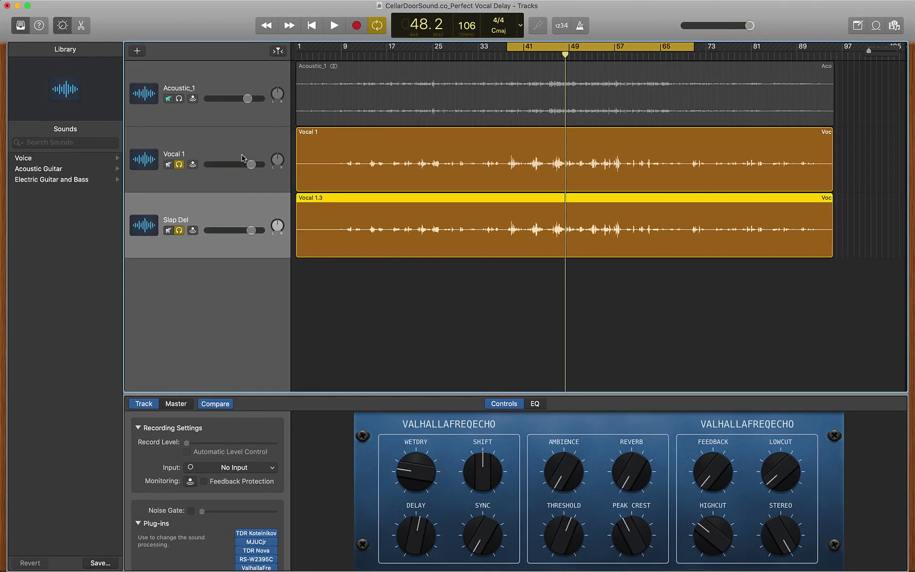
- Bypass the ValhallaFreqEcho plug-in on Vocal 1 so it stays dry
click(257, 184)
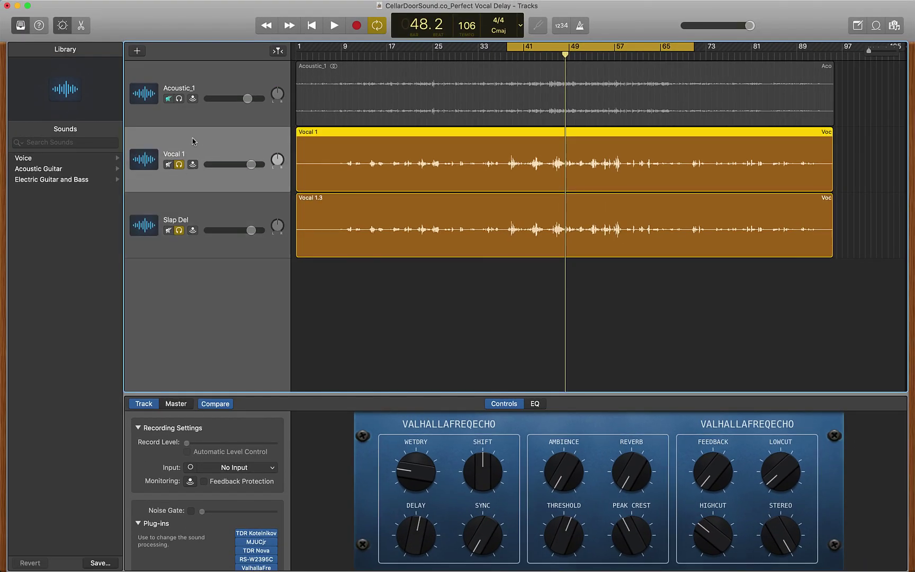
mouse_move(265, 546)
click(242, 568)
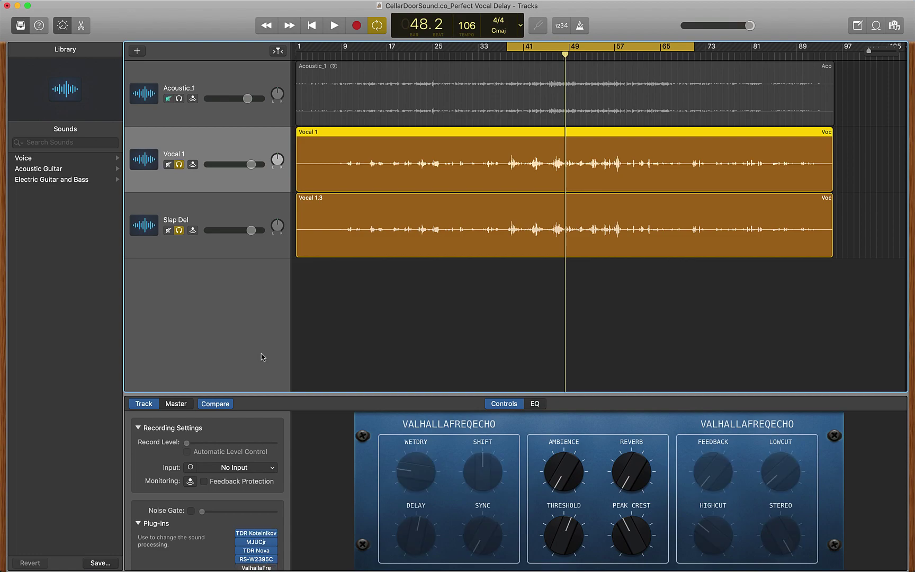
- Turn the Slap Del track's ValhallaFreqEcho Mix up to 100% wet, then close the window
click(229, 214)
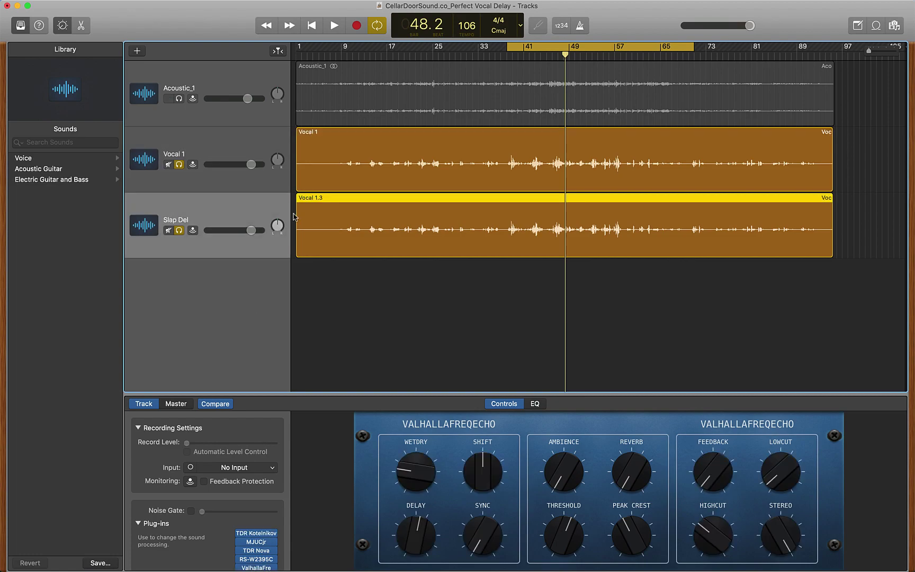
click(256, 562)
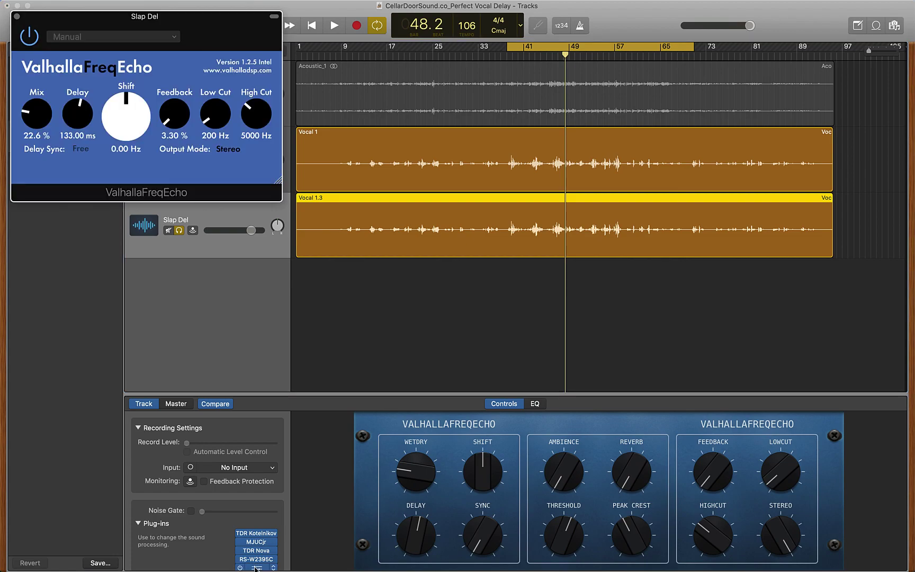
drag(104, 17, 388, 235)
drag(316, 340, 326, 331)
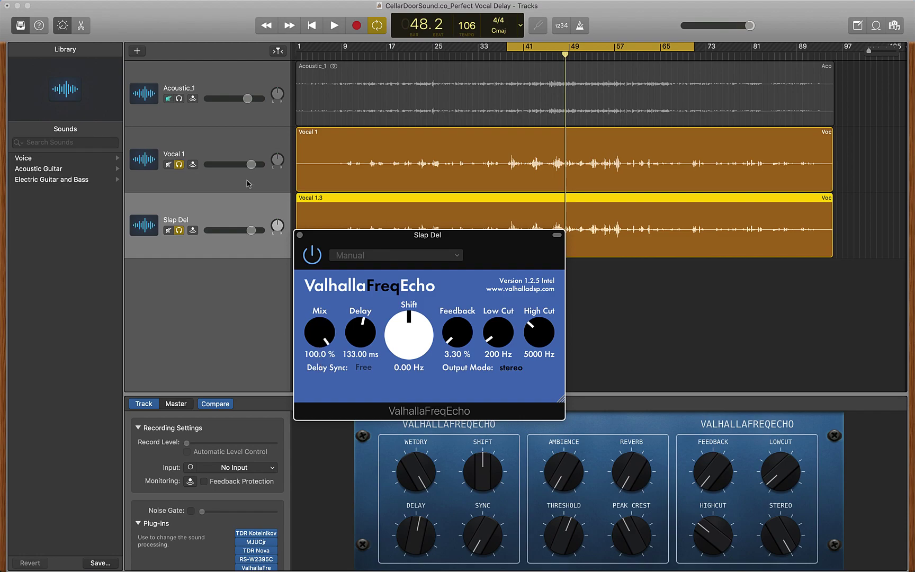
click(235, 148)
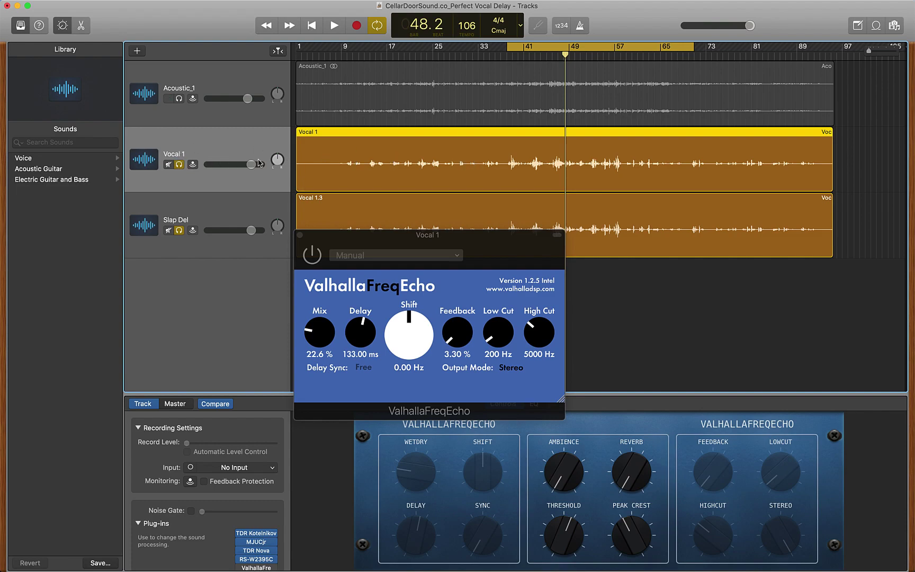
click(299, 235)
- Try out Slap Del volume levels and turn off solo on Vocal 1 and Slap Del
drag(252, 232, 121, 213)
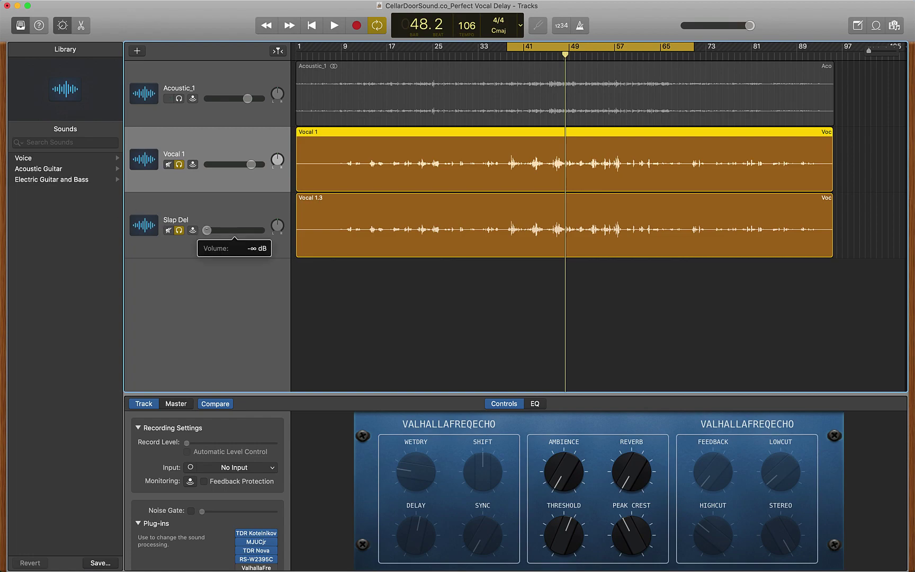
drag(207, 230, 230, 231)
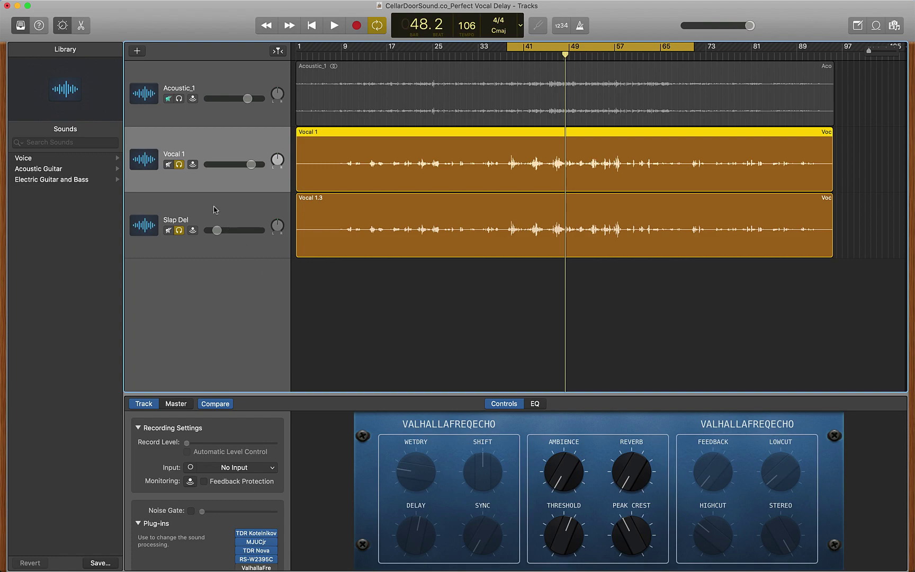
click(179, 164)
click(179, 230)
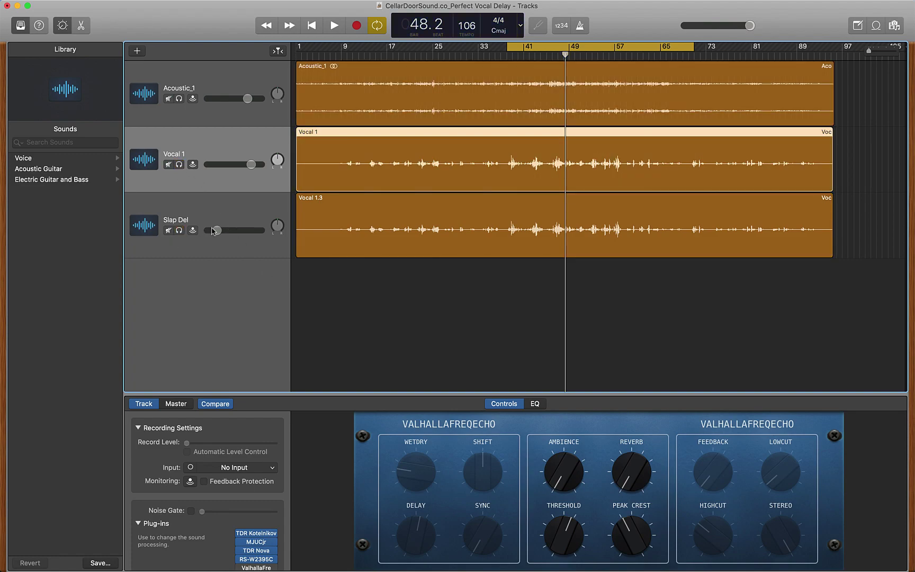
- During playback, set the Slap Del volume to about -17 dB beneath the dry vocal
drag(213, 231, 204, 231)
key(space)
mouse_move(207, 230)
mouse_down()
mouse_move(232, 231)
mouse_move(220, 230)
mouse_up()
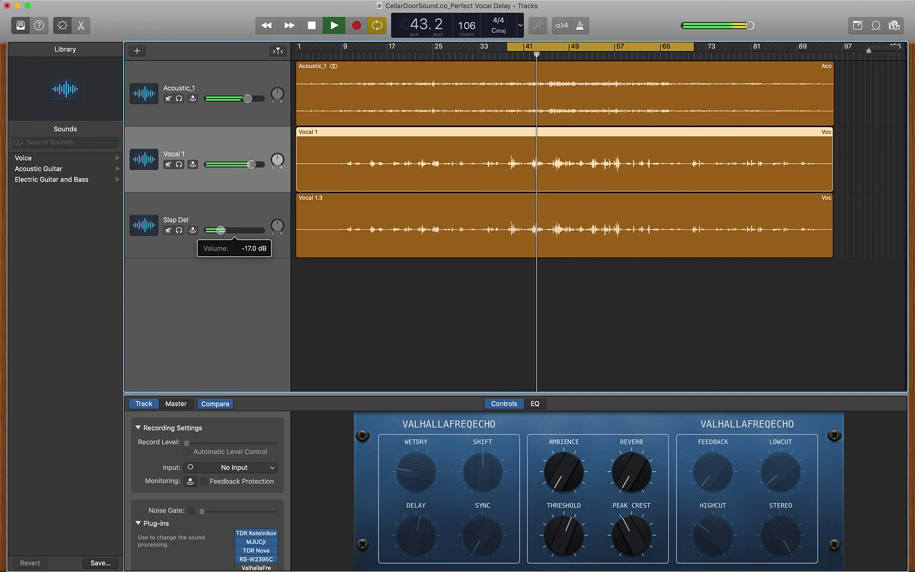
drag(220, 231, 221, 234)
key(space)
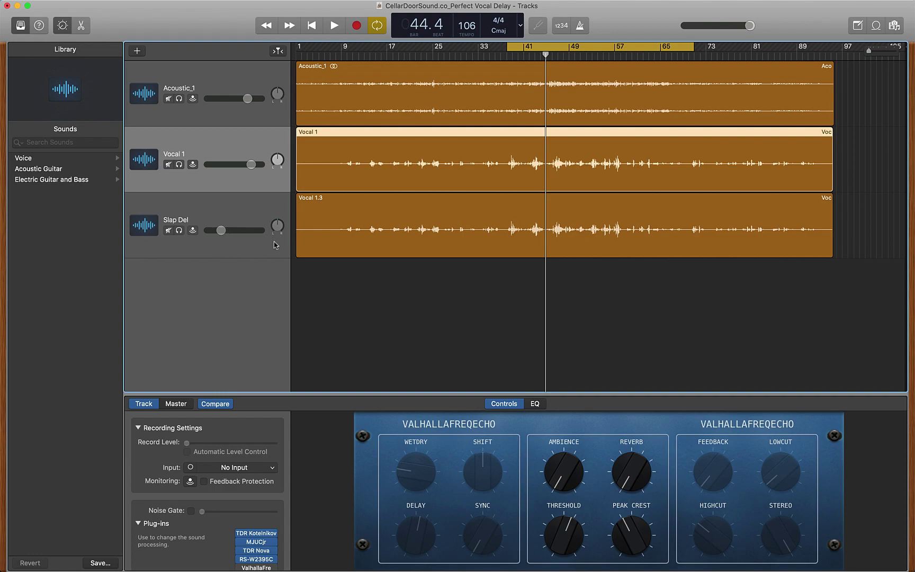
- Mute Slap Del, then change Vocal 1's ValhallaFreqEcho Delay Sync from Free to 1/8
click(169, 230)
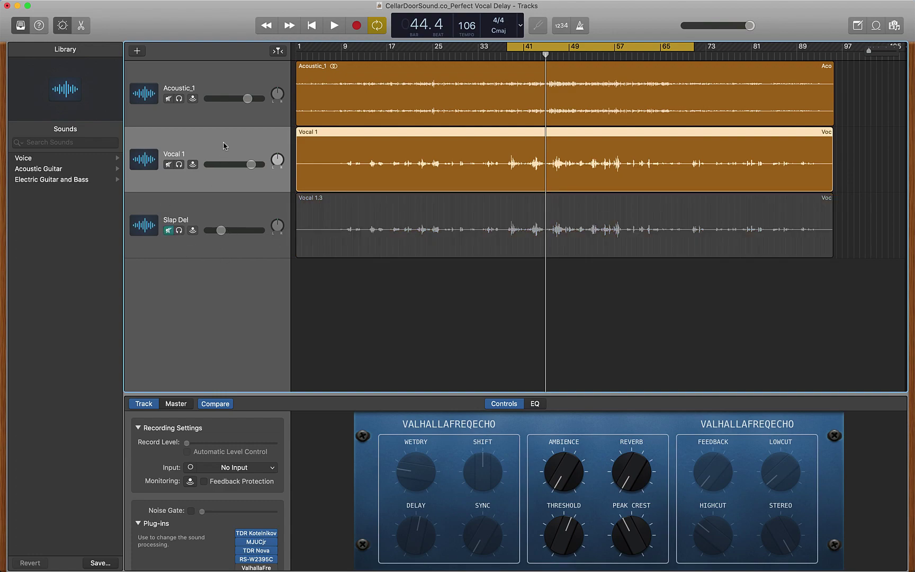
click(255, 568)
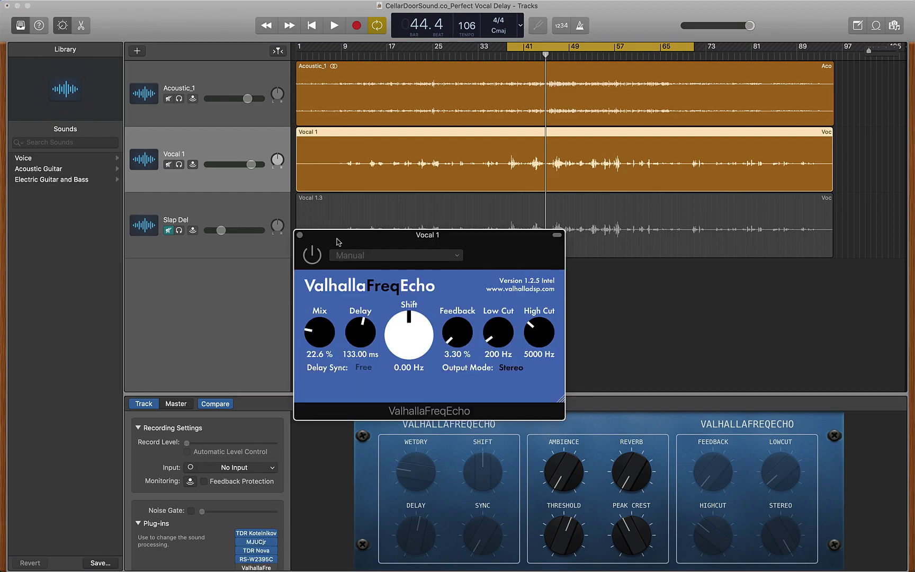
drag(338, 242, 348, 192)
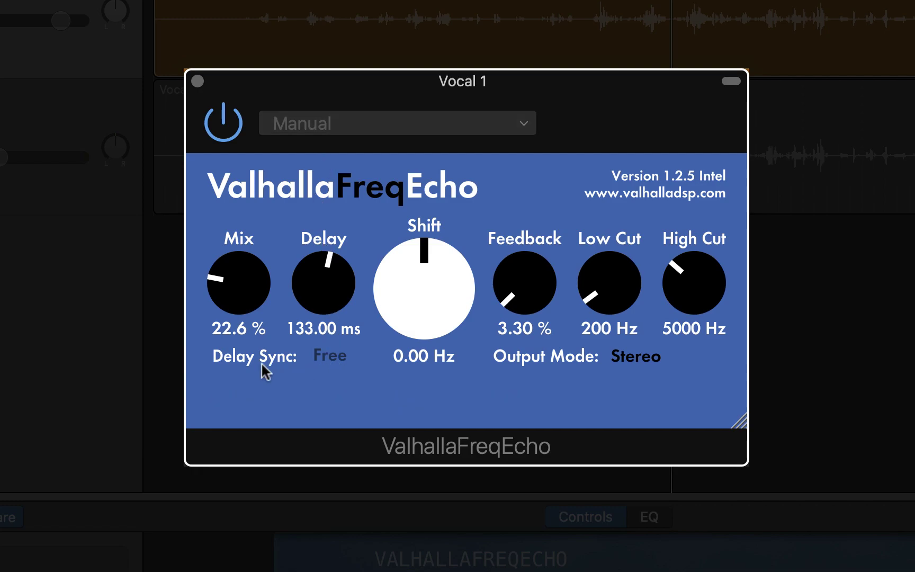
click(330, 356)
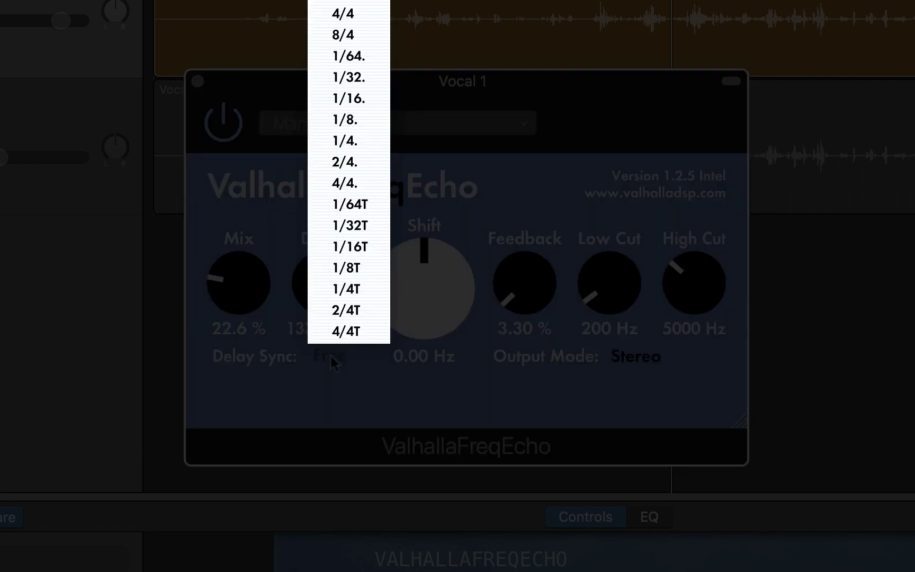
click(347, 1)
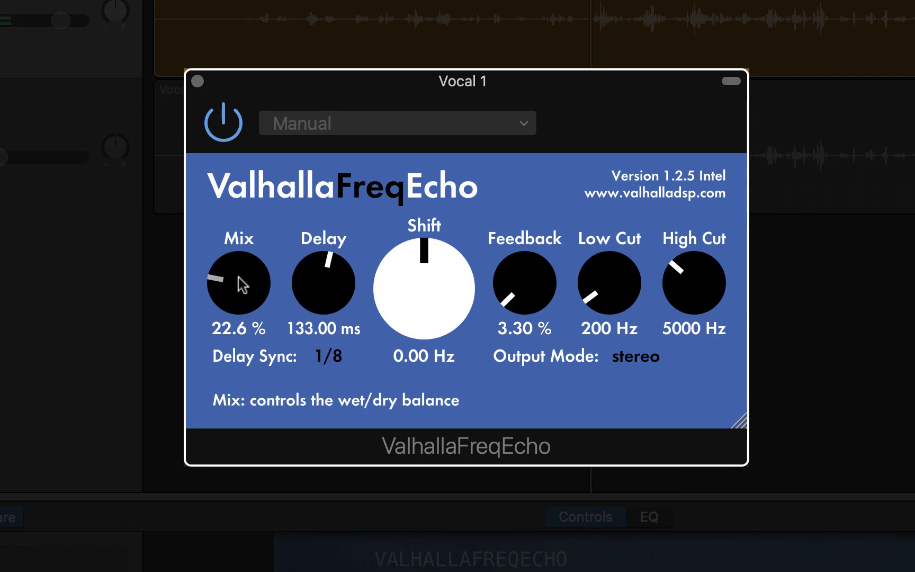
- Turn the ValhallaFreqEcho Mix knob up to 31.3% and Feedback down to 3.00%
drag(242, 285, 238, 255)
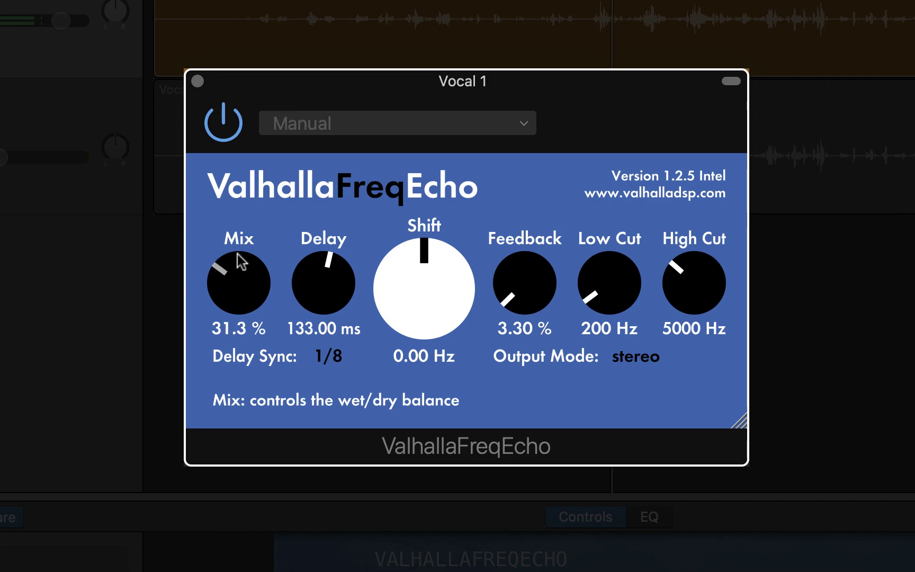
drag(510, 281, 513, 283)
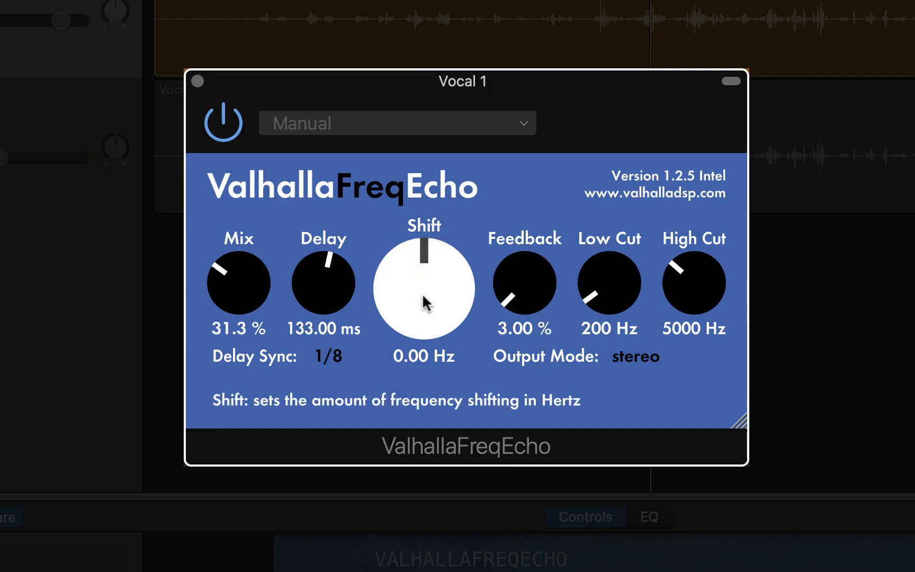
- Nudge the ValhallaFreqEcho Shift knob up until it reads 0.04 Hz
drag(411, 288, 412, 273)
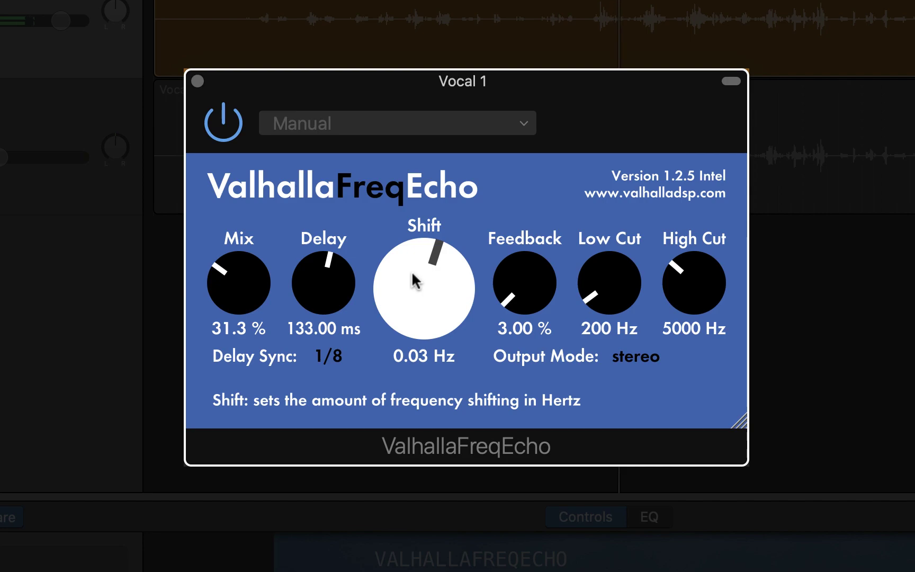
drag(415, 281, 415, 278)
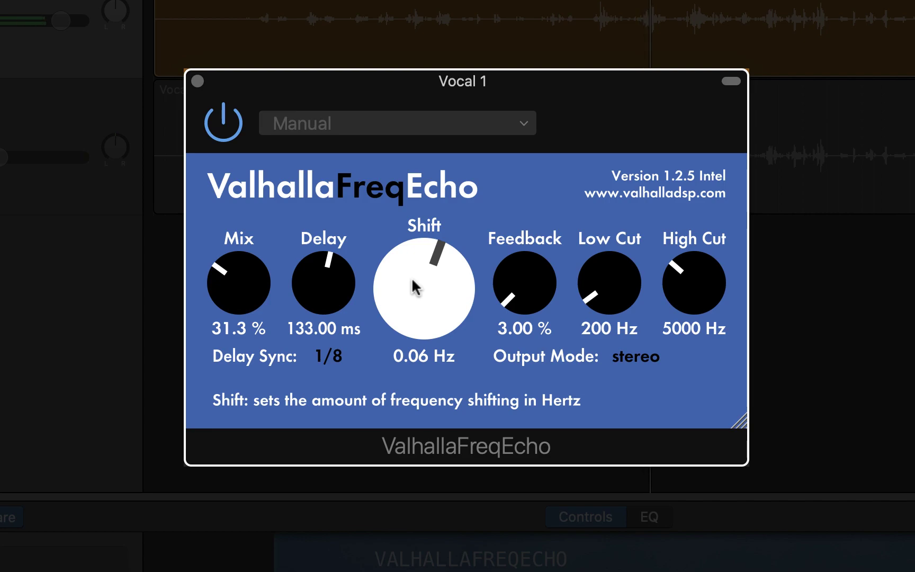
drag(412, 280, 412, 282)
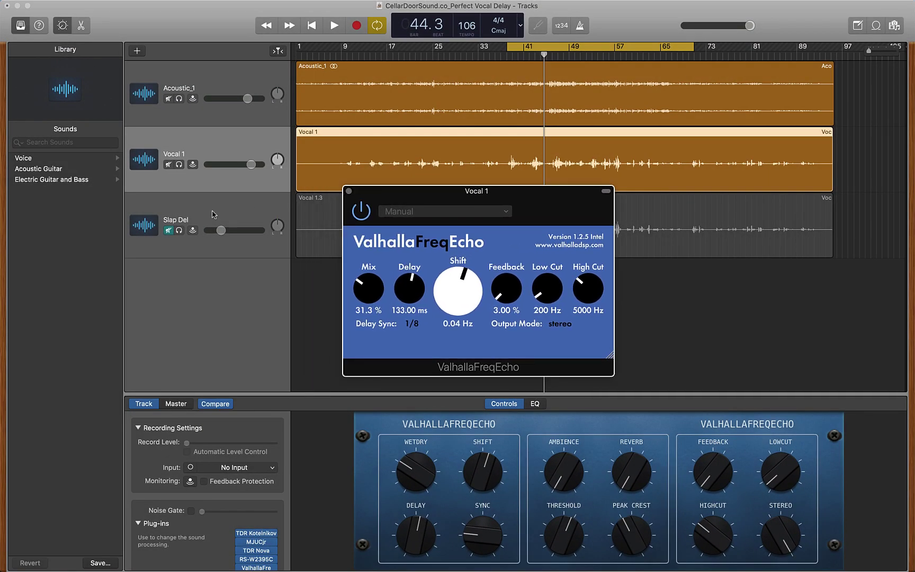
- Duplicate Vocal 1's settings into a new track named '1/8 Del' and copy the vocal region onto it
right_click(210, 147)
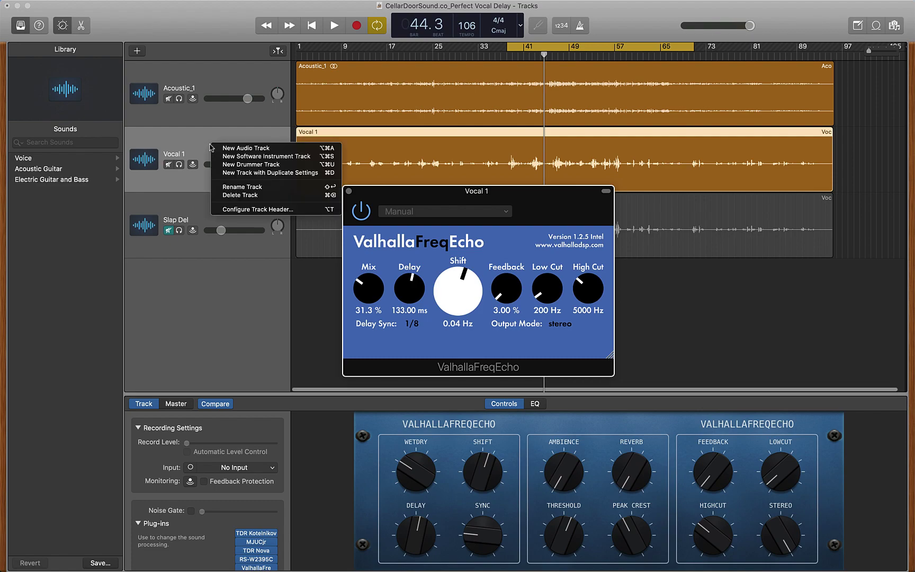
click(261, 173)
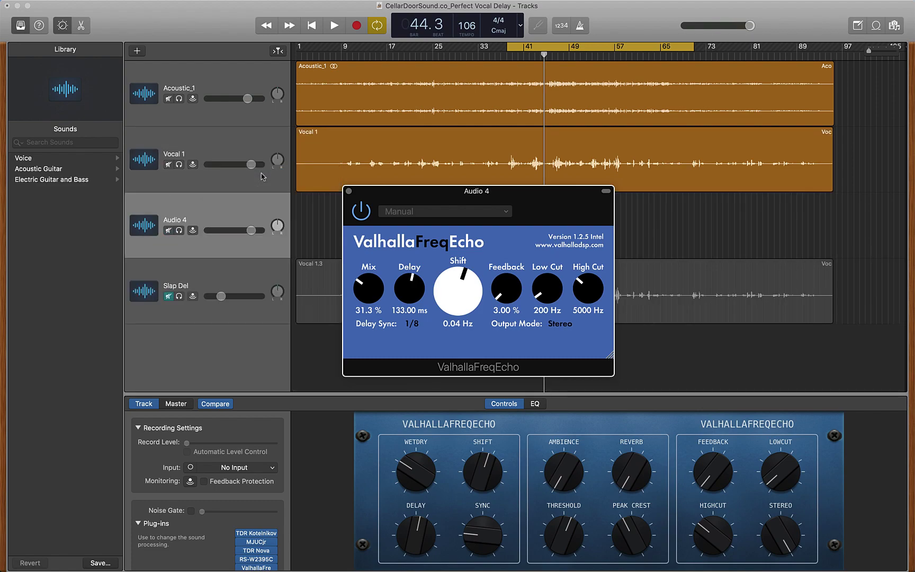
double_click(178, 220)
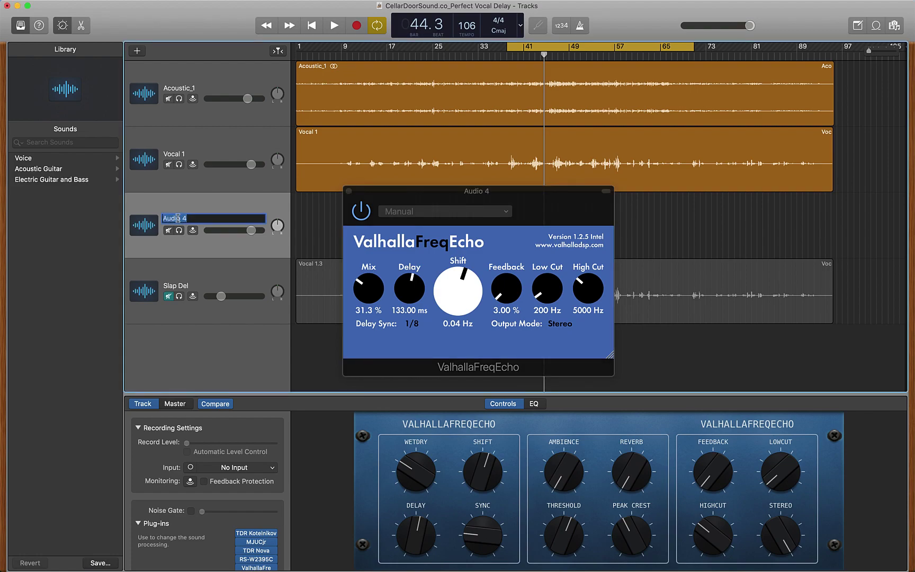
text(1/8 Del)
key(Return)
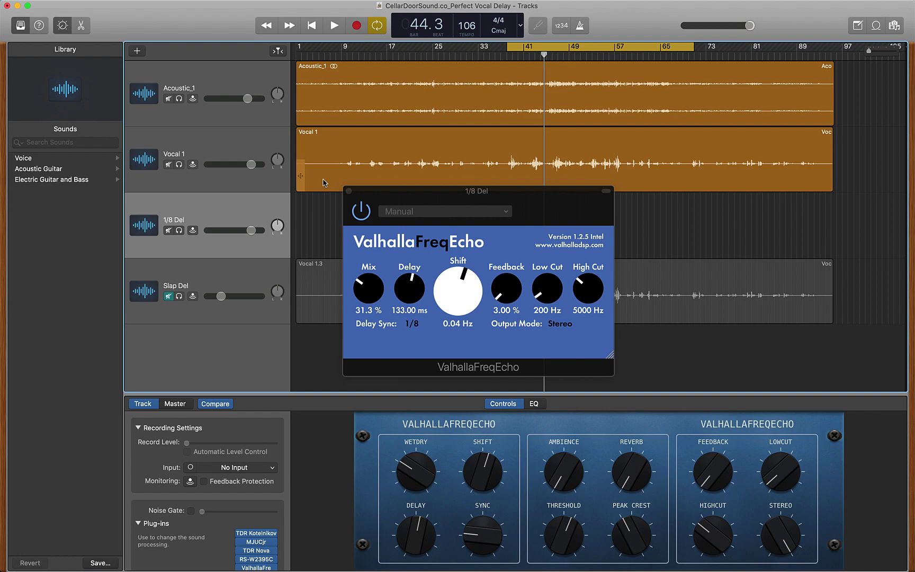
drag(324, 183, 322, 204)
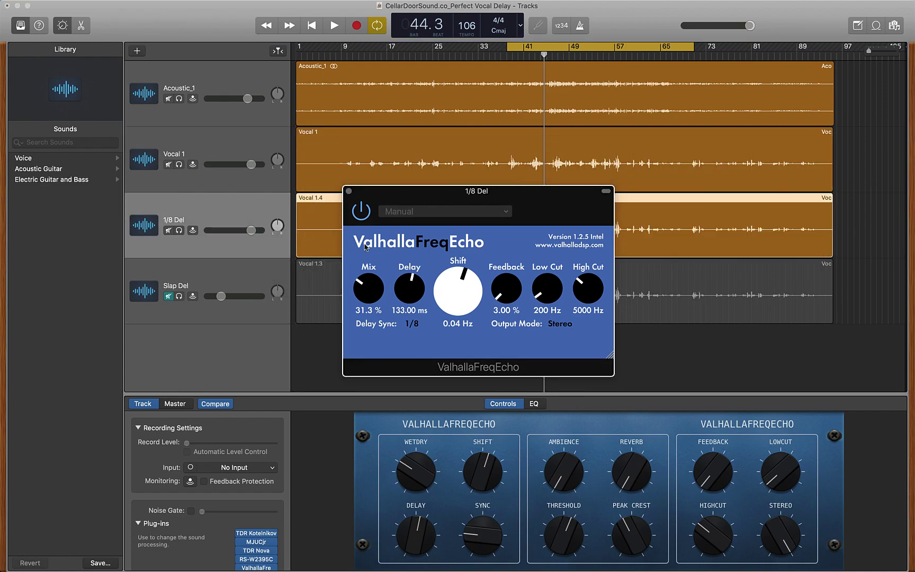
- Set the 1/8 Del track's ValhallaFreqEcho Mix to 100% wet
click(229, 147)
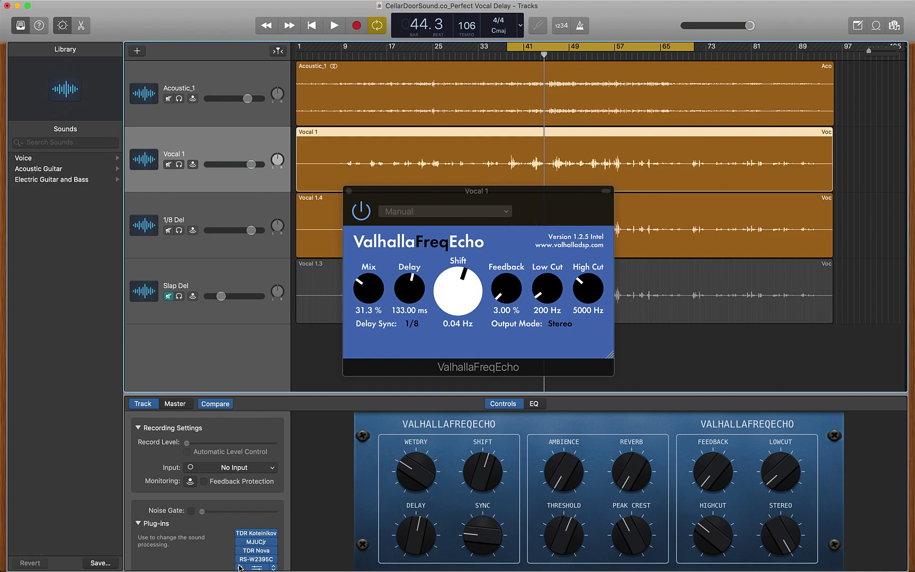
click(228, 209)
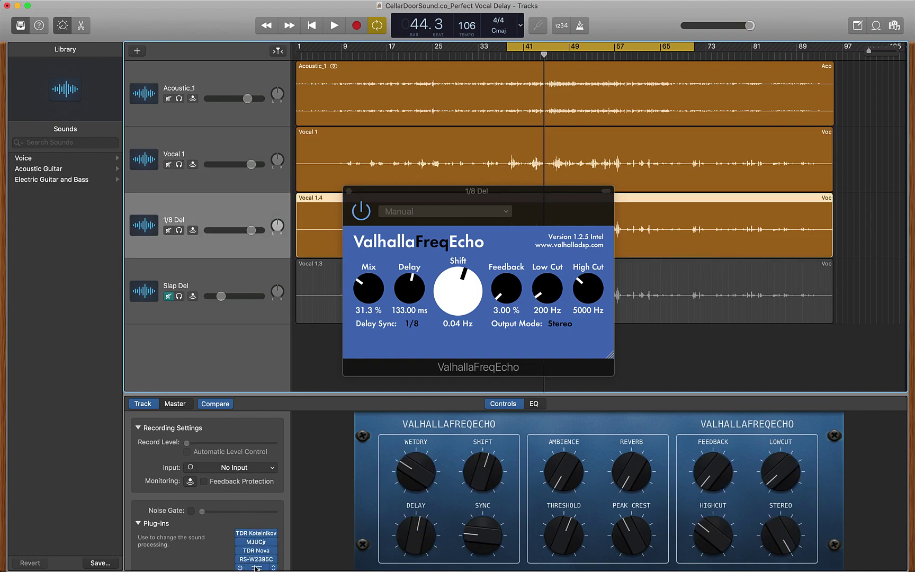
click(256, 568)
click(256, 568)
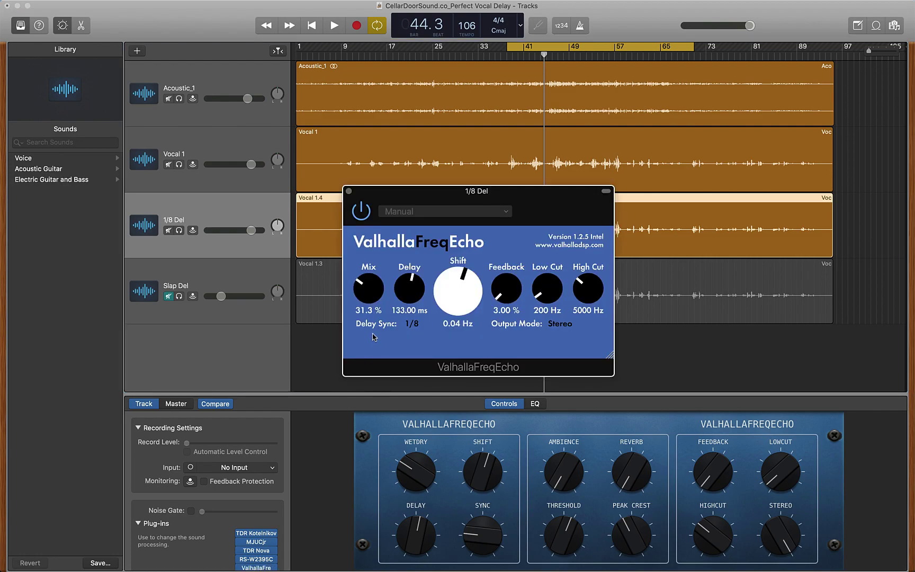
drag(369, 286, 362, 159)
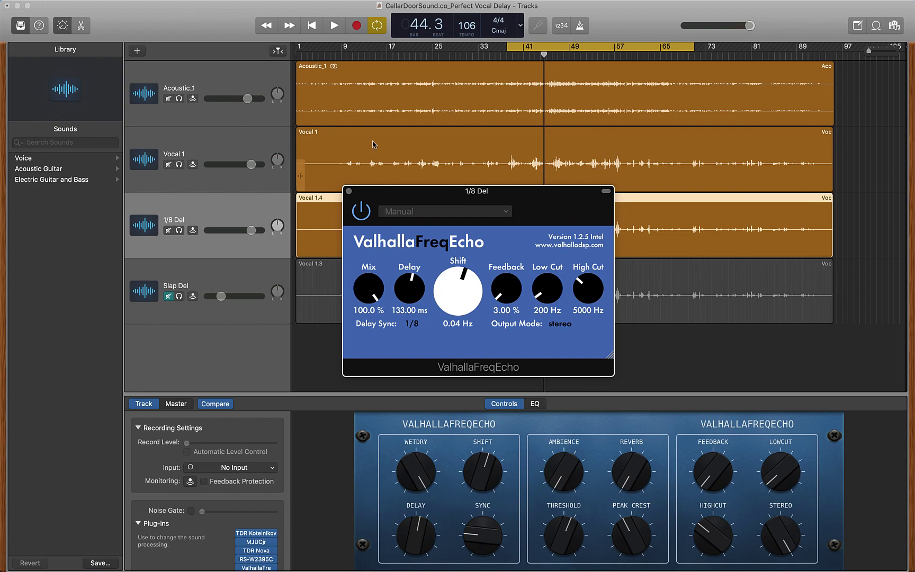
- Turn the 1/8 Del volume fully down and unmute Slap Del
click(349, 191)
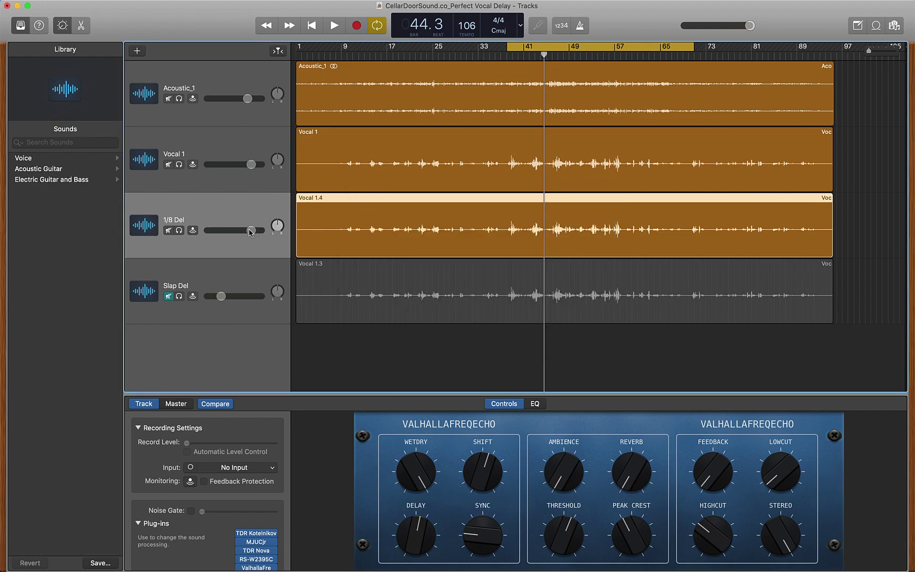
drag(250, 232, 207, 231)
click(169, 296)
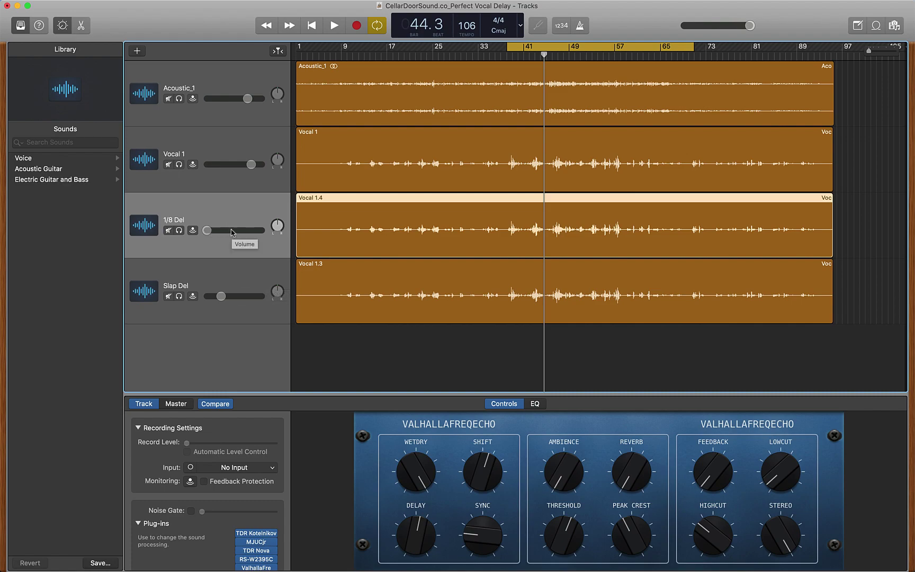
- During playback, raise the 1/8 Del volume from silence to about -21 dB
key(space)
drag(232, 231, 217, 230)
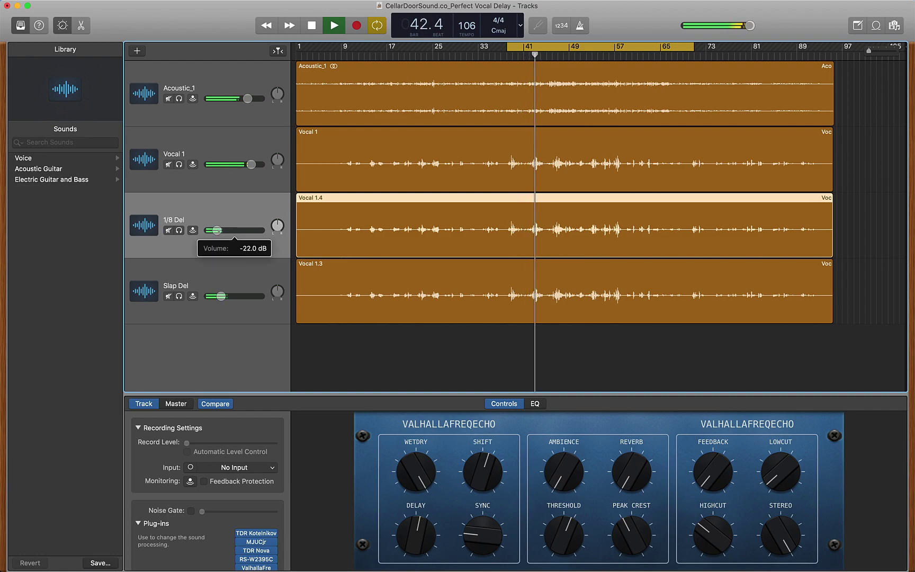
drag(217, 230, 221, 234)
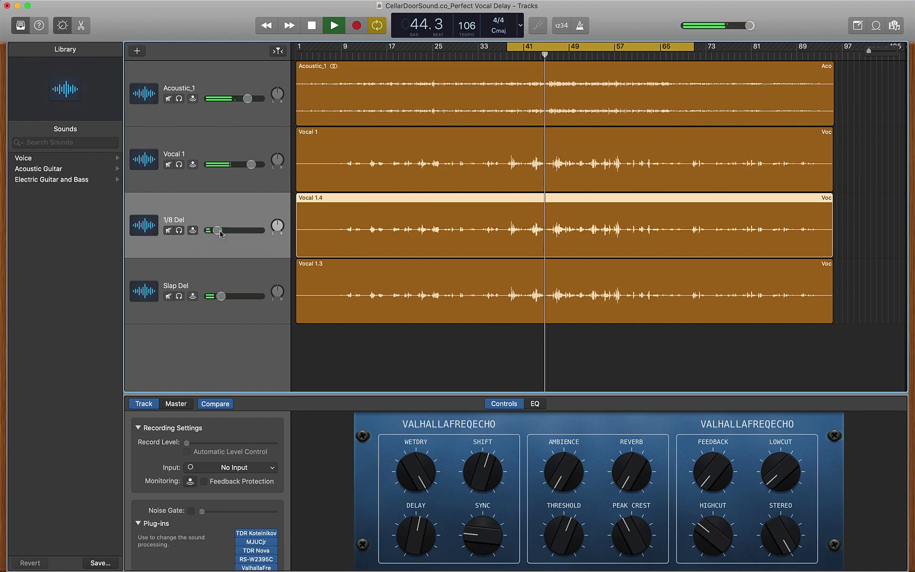
key(space)
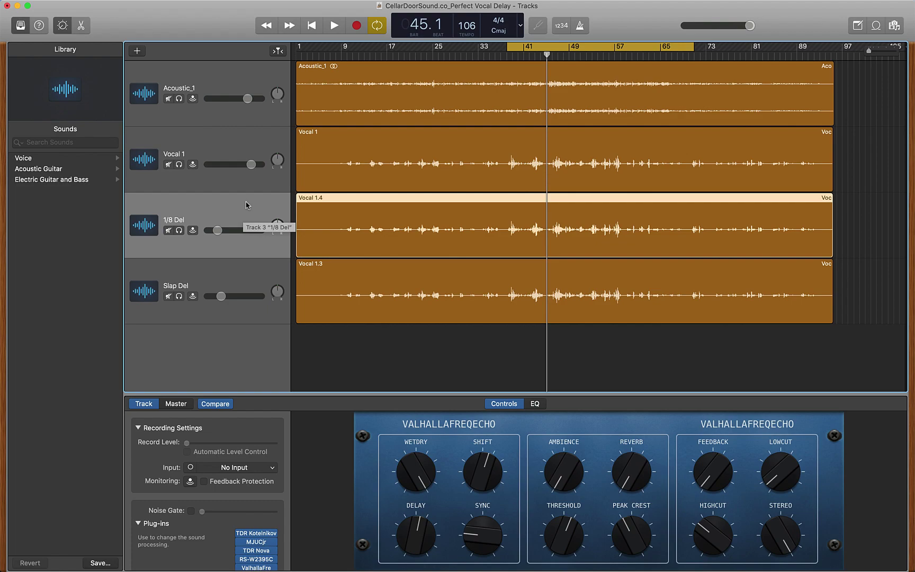
- Mute 1/8 Del and Slap Del and play the dry vocal for comparison
click(187, 184)
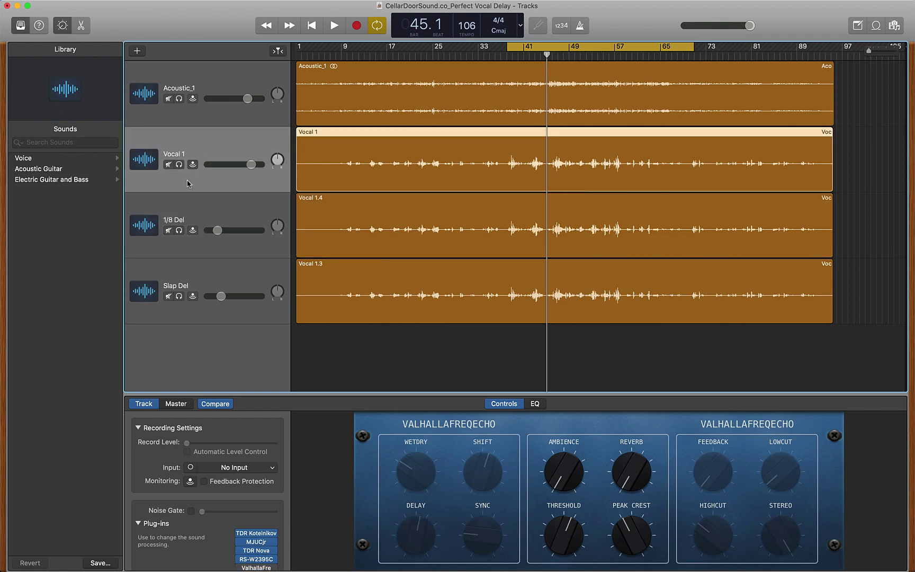
click(185, 212)
click(169, 231)
click(169, 297)
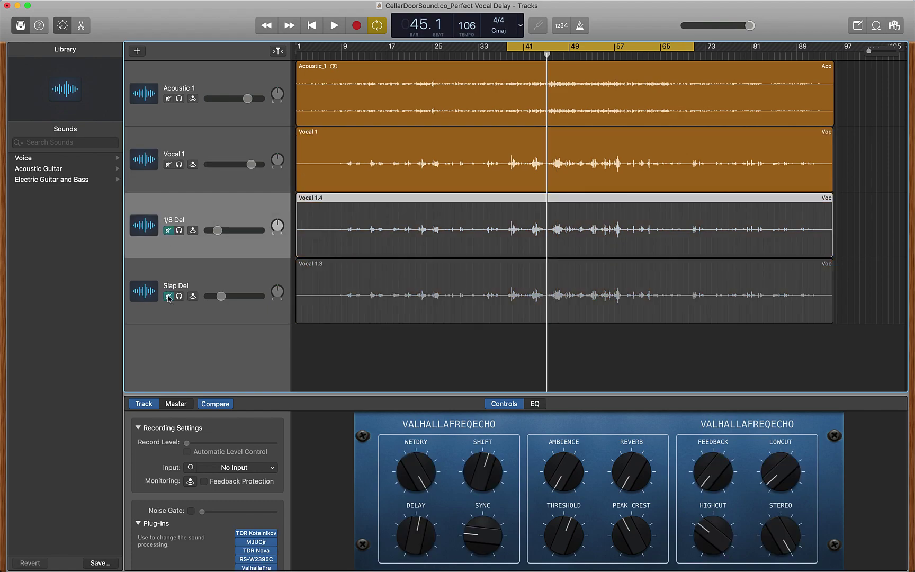
key(space)
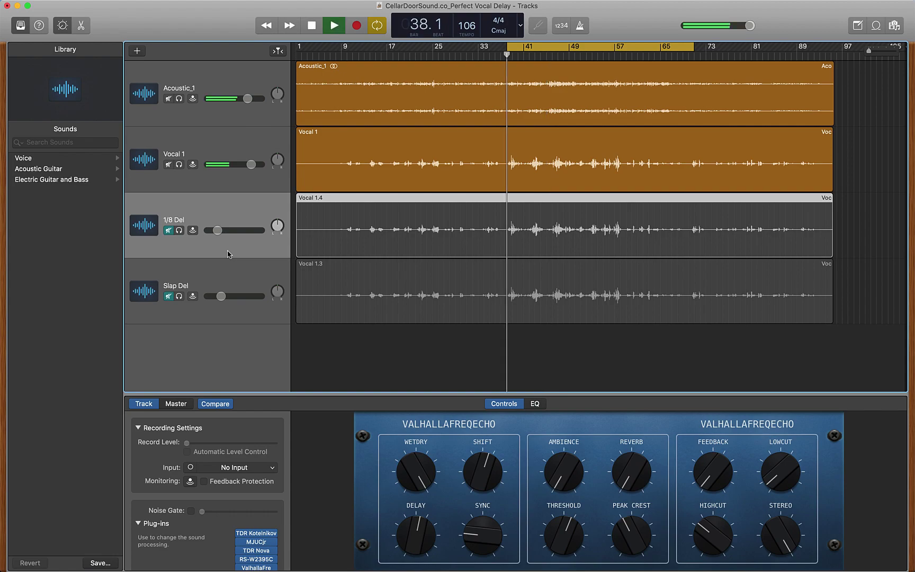
key(space)
- Unmute both delay tracks and play the song again with the echoes
click(168, 230)
click(168, 295)
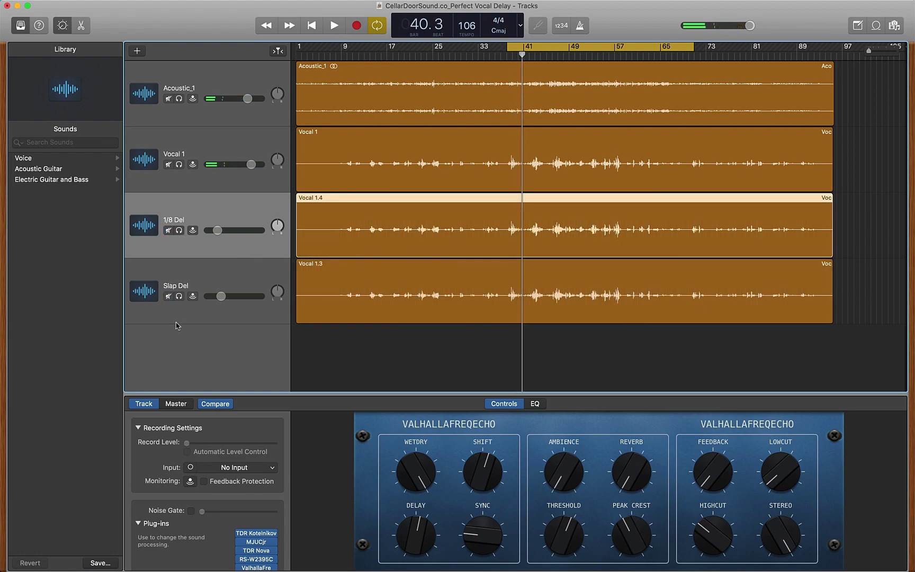
key(space)
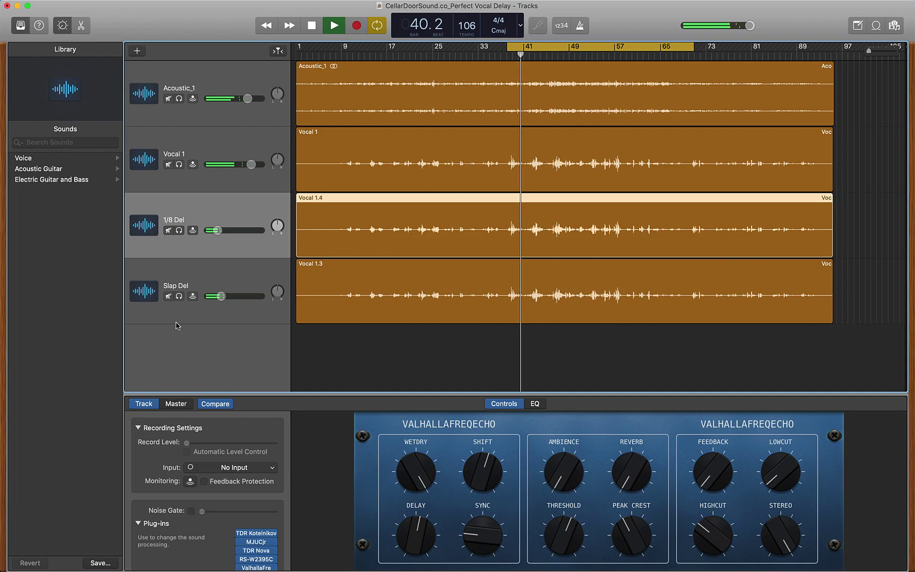
key(space)
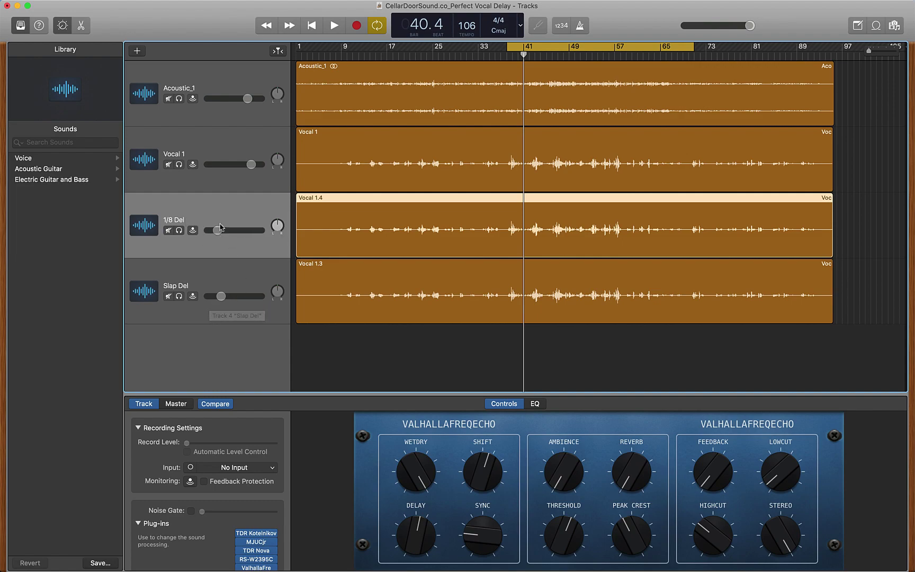
- Solo Vocal 1, raise its Master Reverb to about a third during playback, then unsolo
click(228, 149)
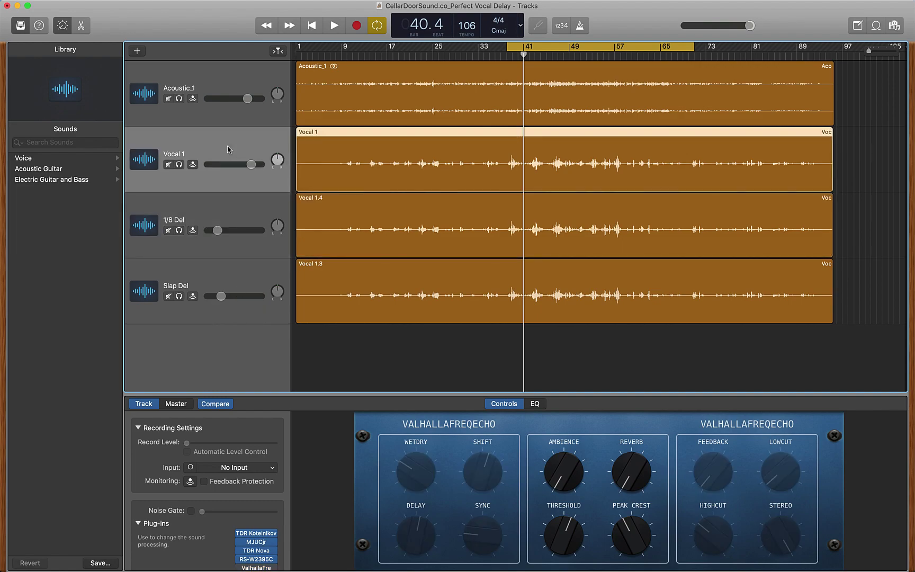
click(179, 165)
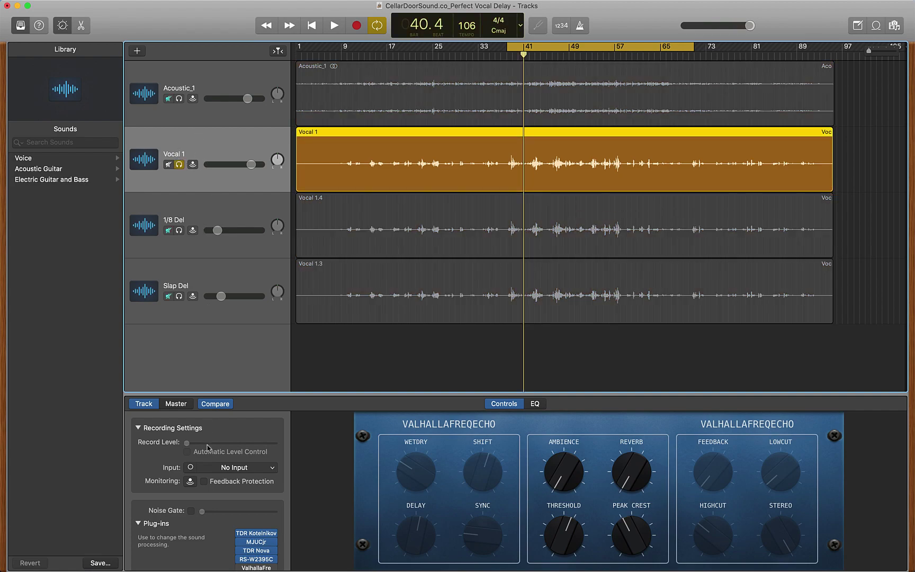
scroll(207, 517, down, 3)
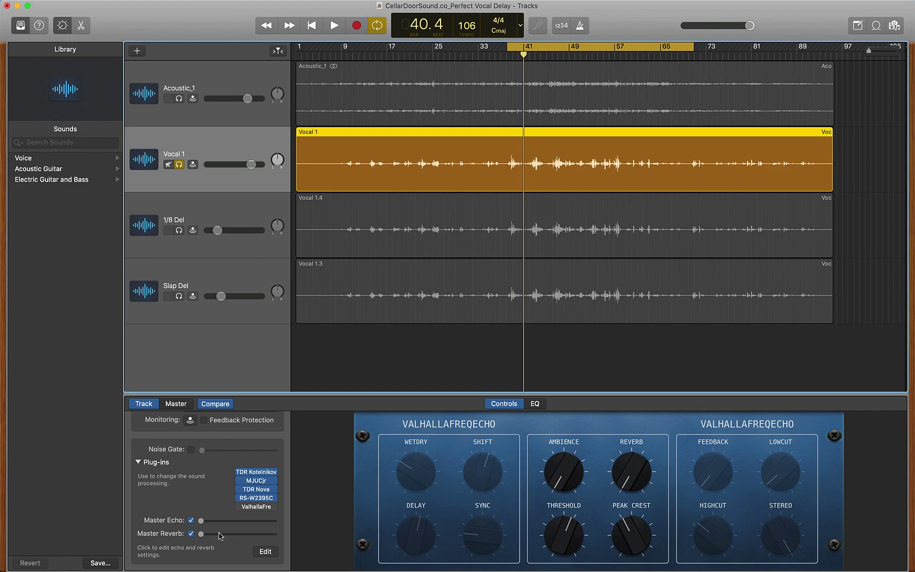
key(space)
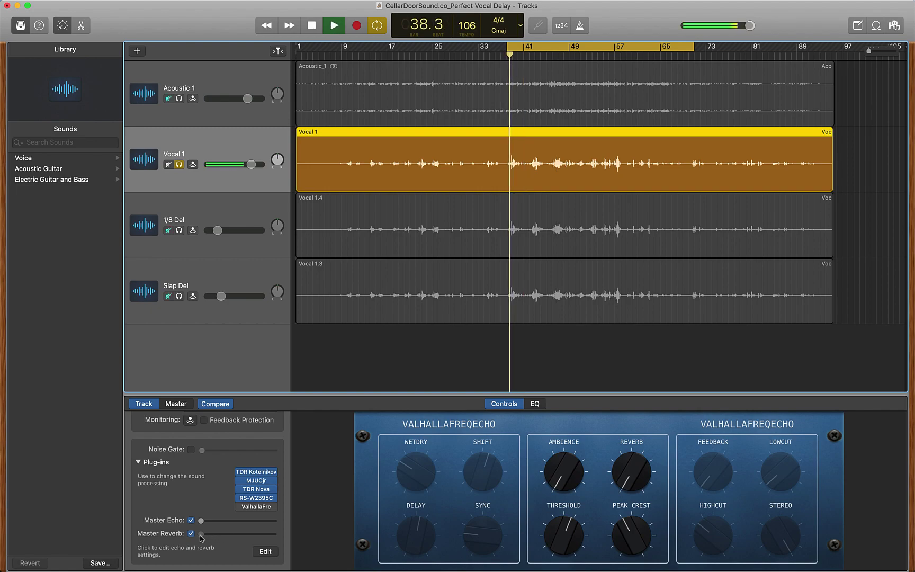
drag(201, 535, 226, 536)
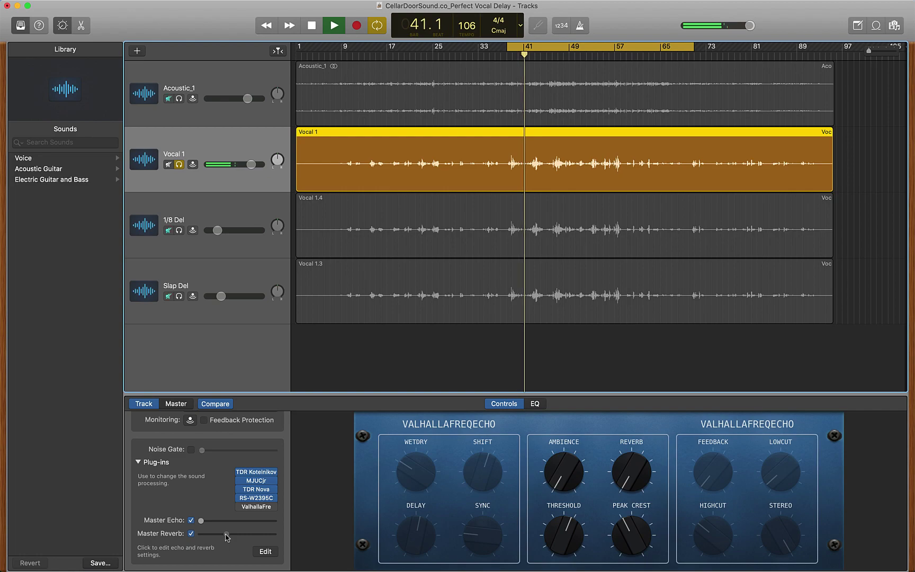
click(179, 164)
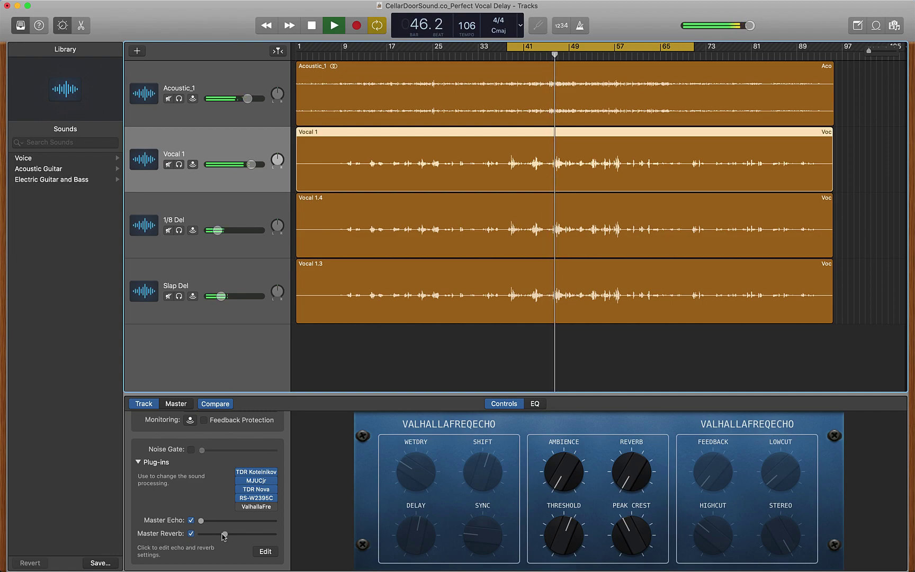
key(space)
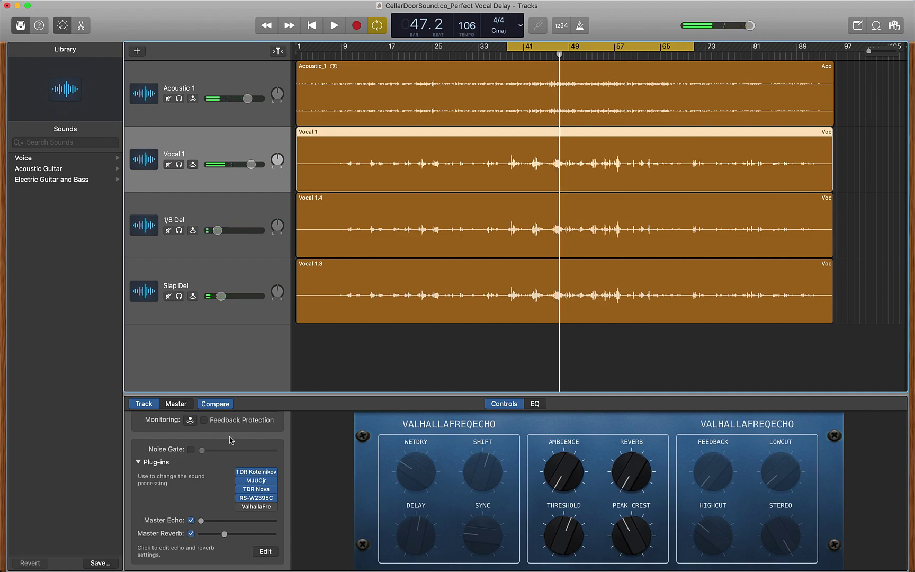
click(241, 207)
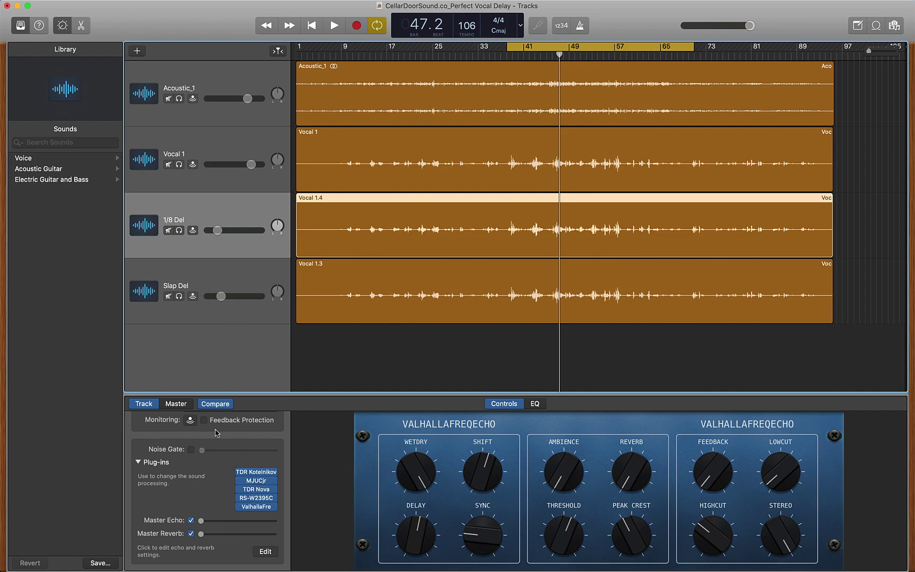
- Solo 1/8 Del during playback, raise its Master Reverb to about two-thirds, then unsolo
key(space)
key(s)
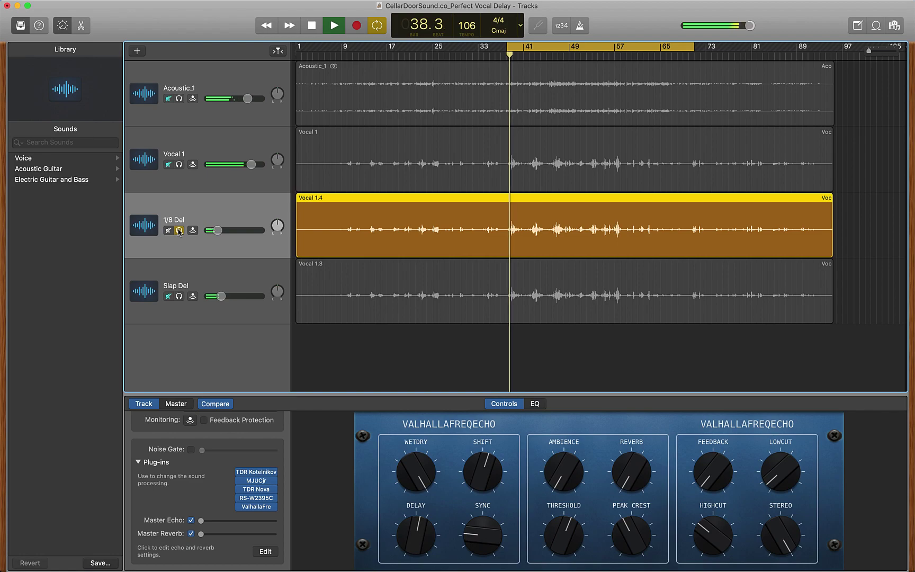
drag(201, 534, 254, 536)
key(super+a)
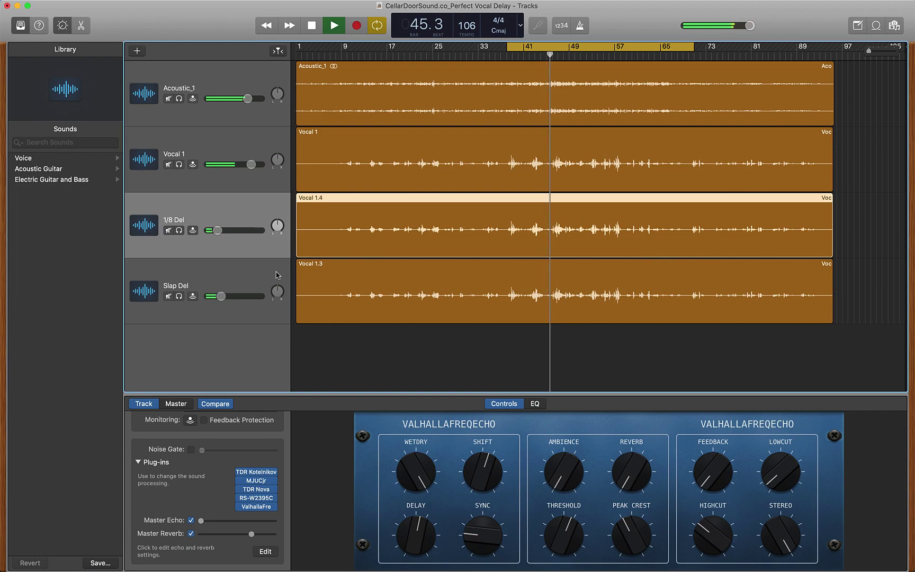
key(space)
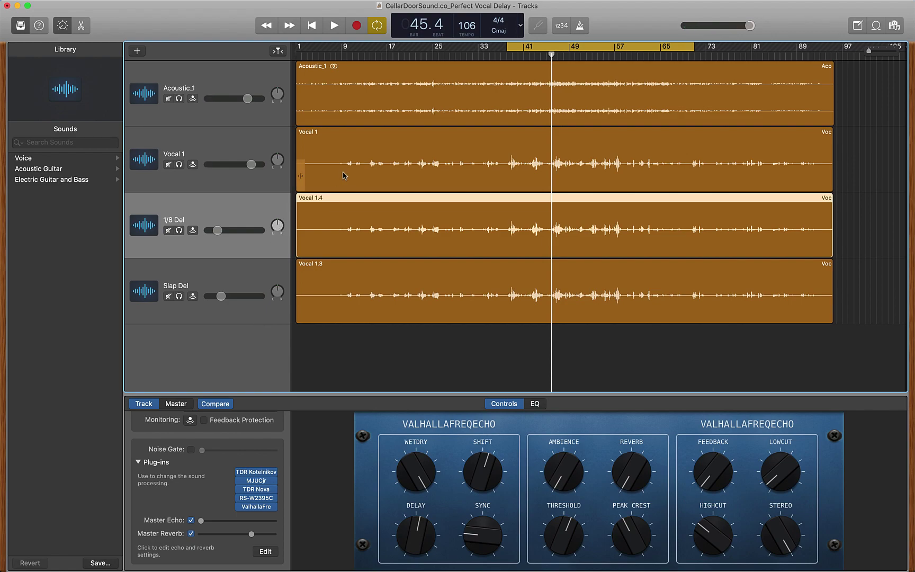
- Select Vocal 1 to show its Smart Controls, plug-in slots and Master Reverb level
click(251, 143)
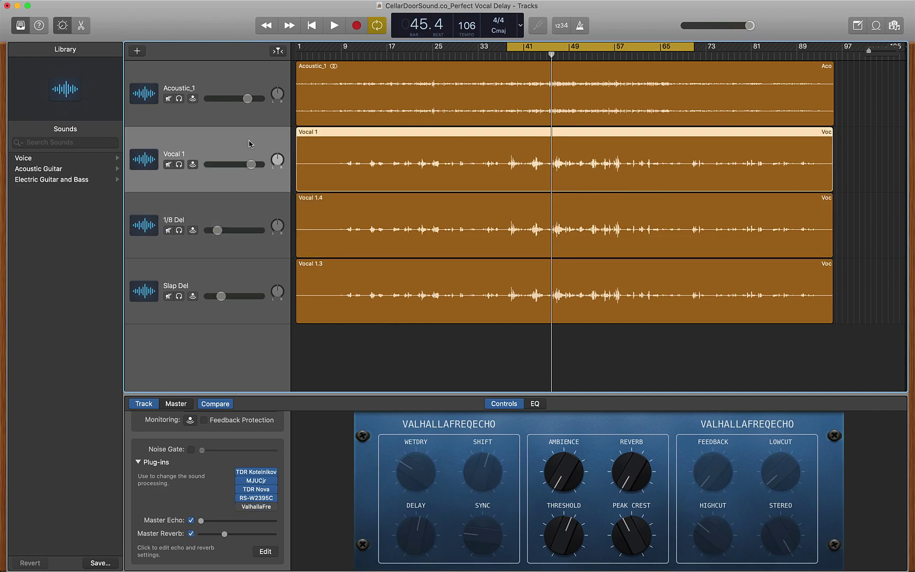
mouse_move(259, 507)
mouse_move(257, 509)
click(169, 231)
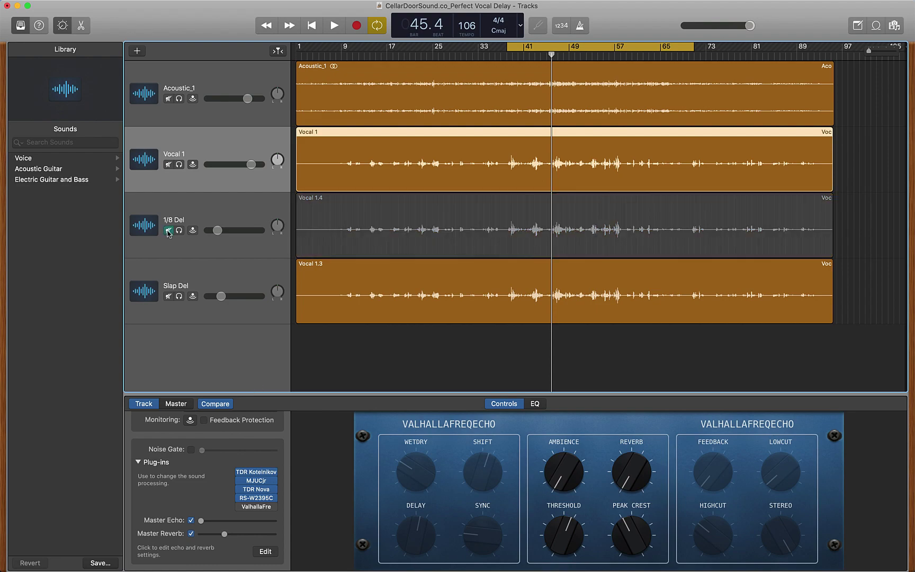
click(168, 296)
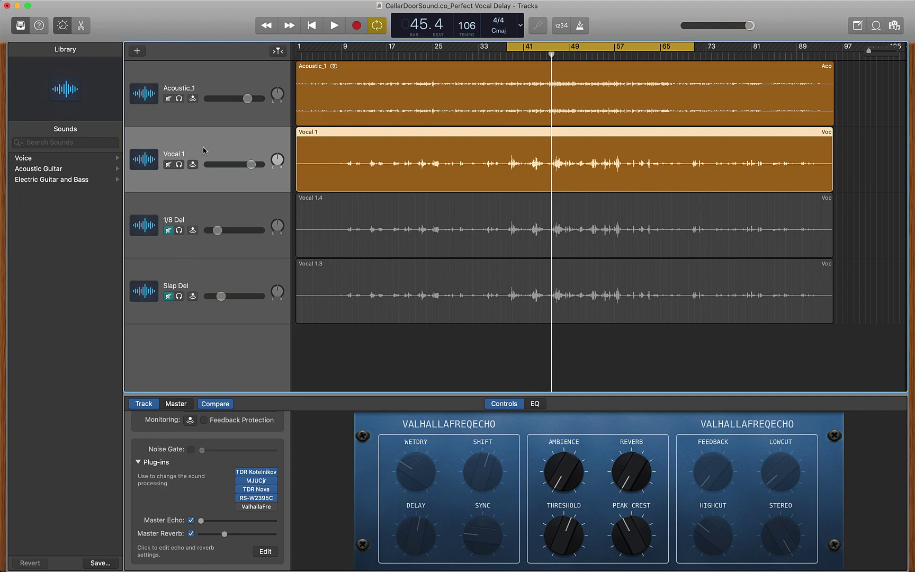
click(192, 533)
key(space)
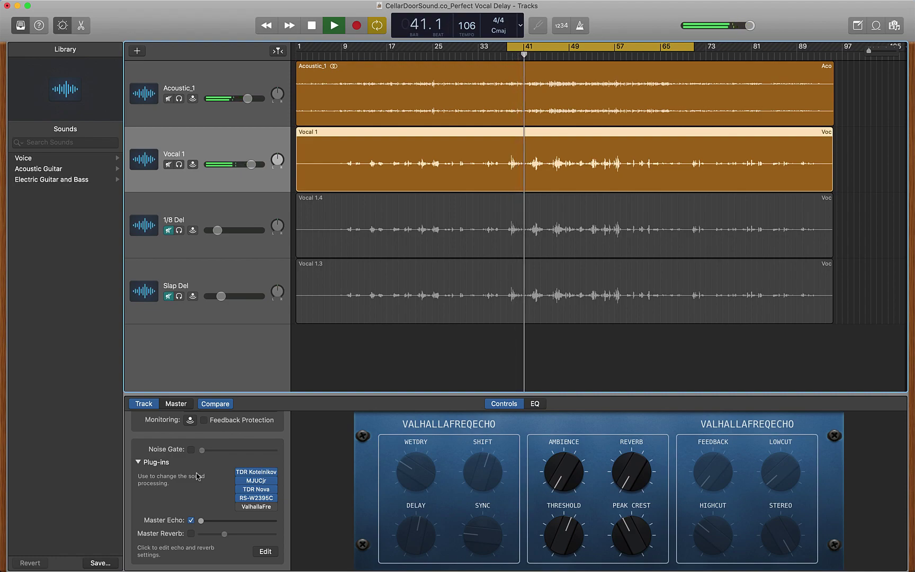
key(space)
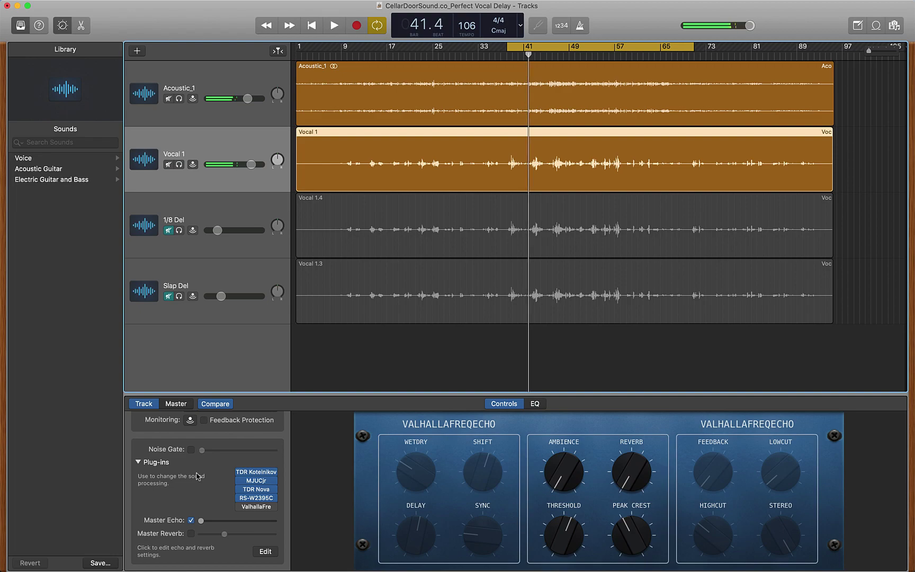
click(191, 533)
click(171, 231)
click(169, 296)
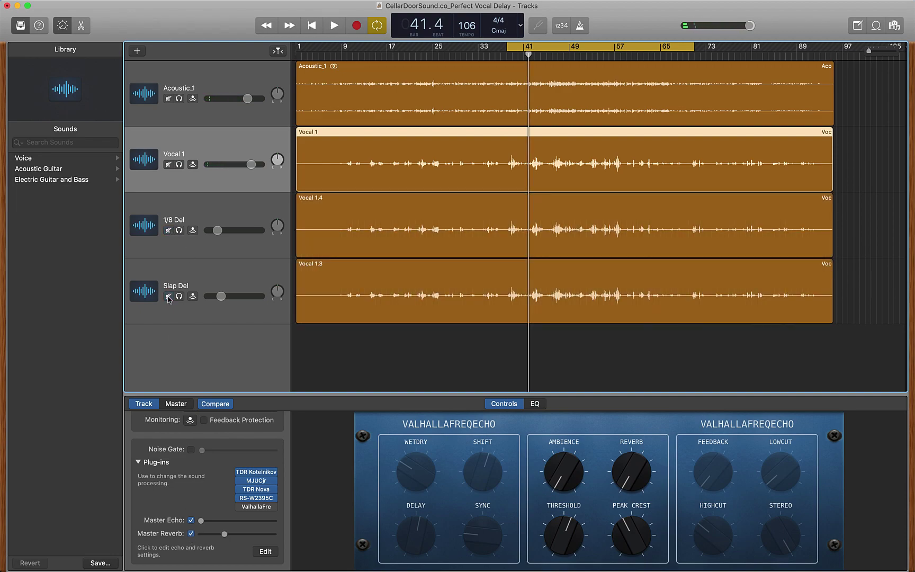
key(space)
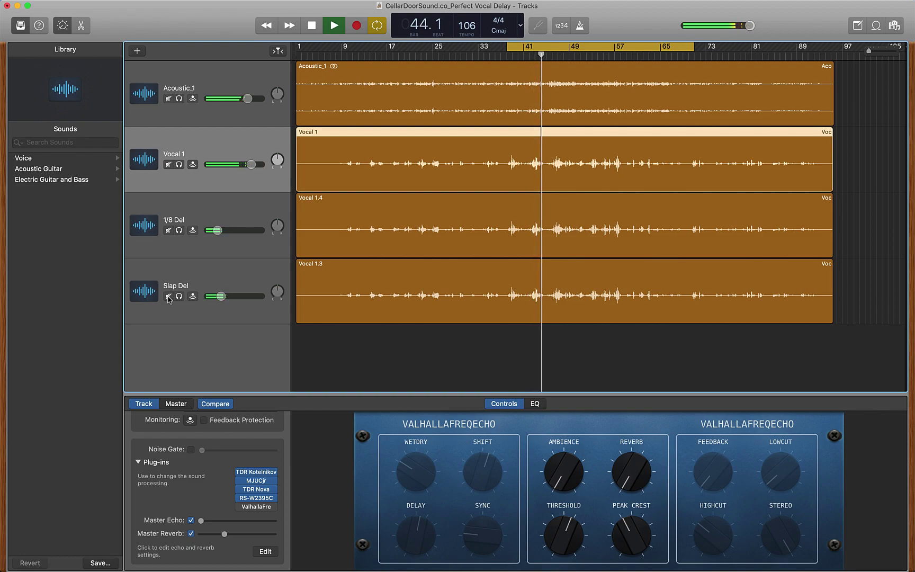
key(space)
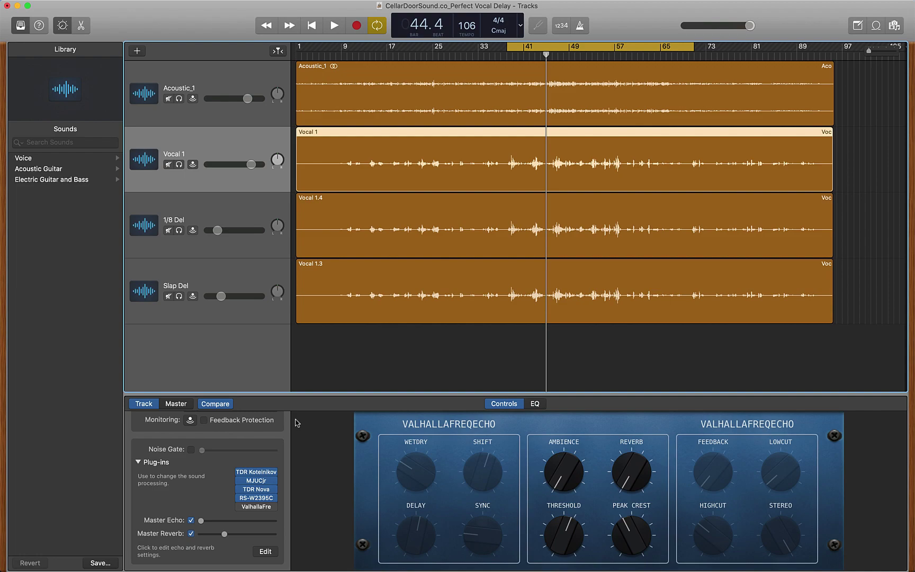
key(super+Tab)
key(super+Tab)
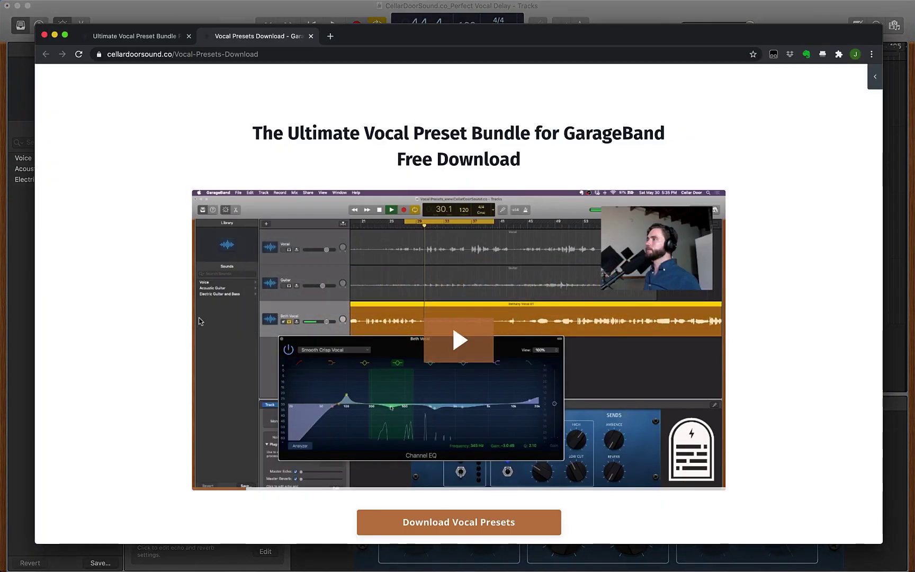
click(126, 36)
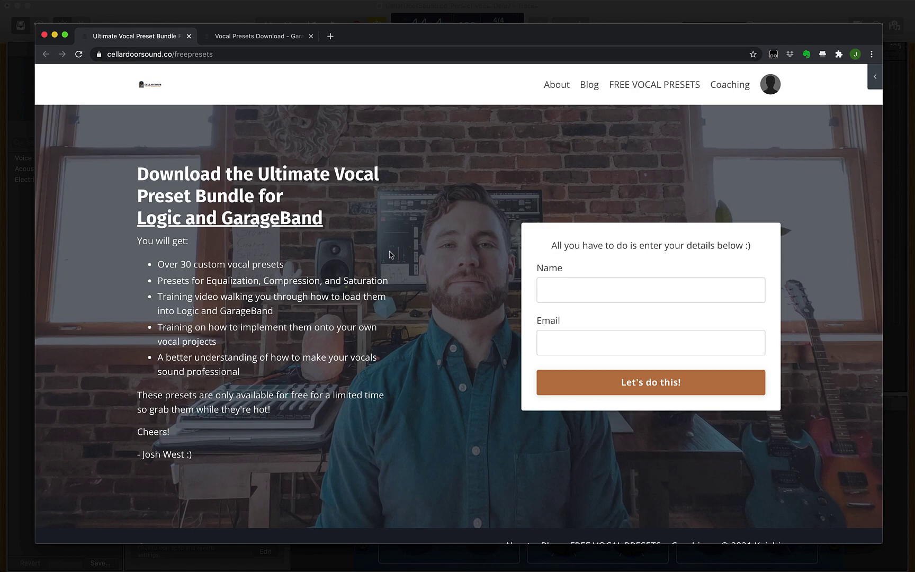
click(276, 34)
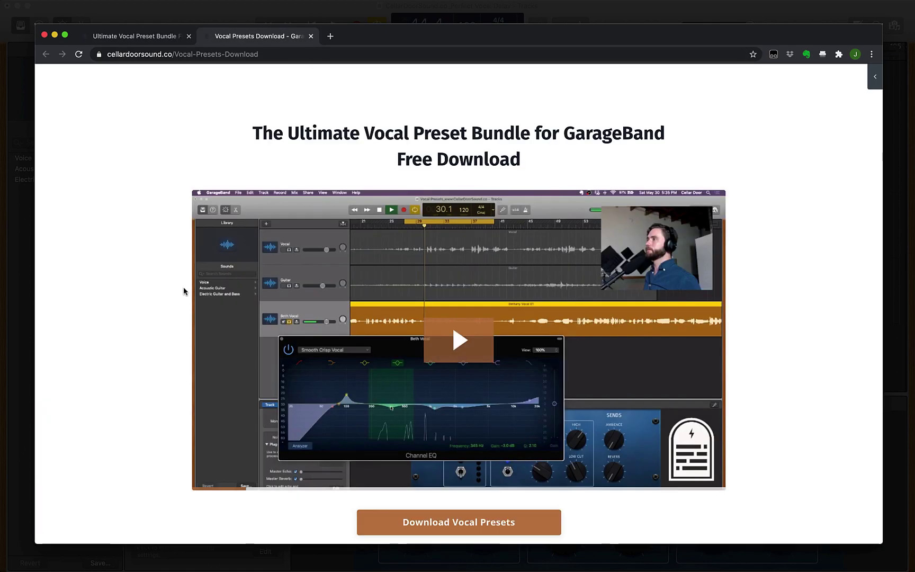